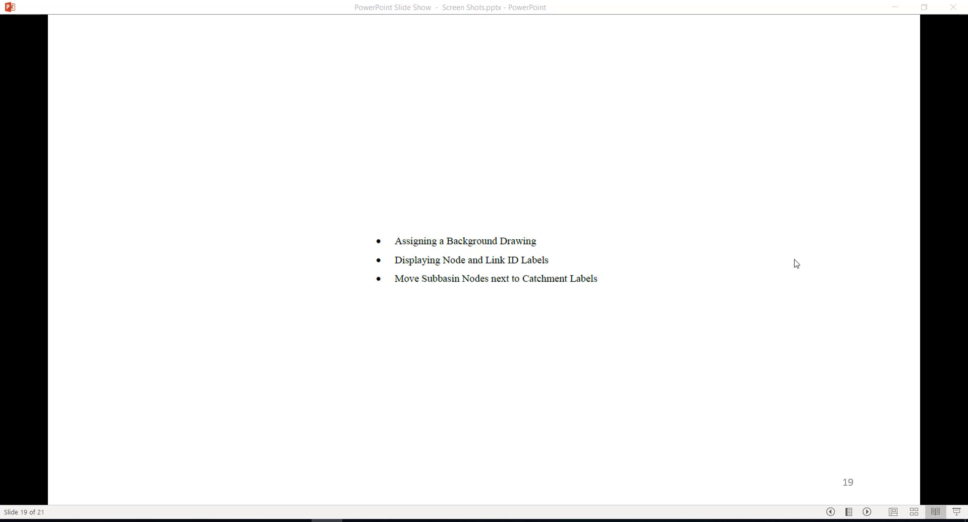
Step: Run the Chapter 5 - 22049555201.exe self-extractor from the FDOT Civil 3D Drainage Stormwater & Sewer Analysis dataset folder
{"action": "left_click", "coordinate": [896, 7]}
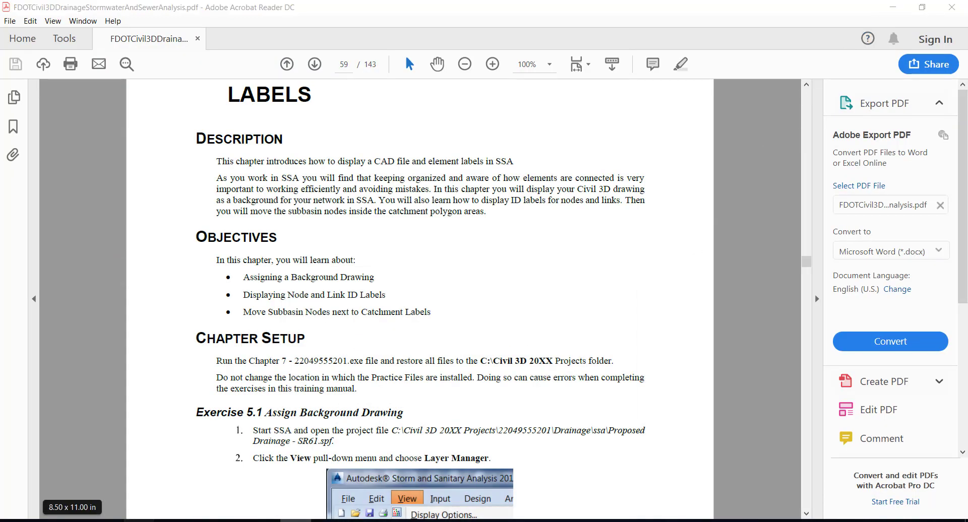
{"action": "left_click", "coordinate": [140, 520]}
{"action": "double_click", "coordinate": [446, 132]}
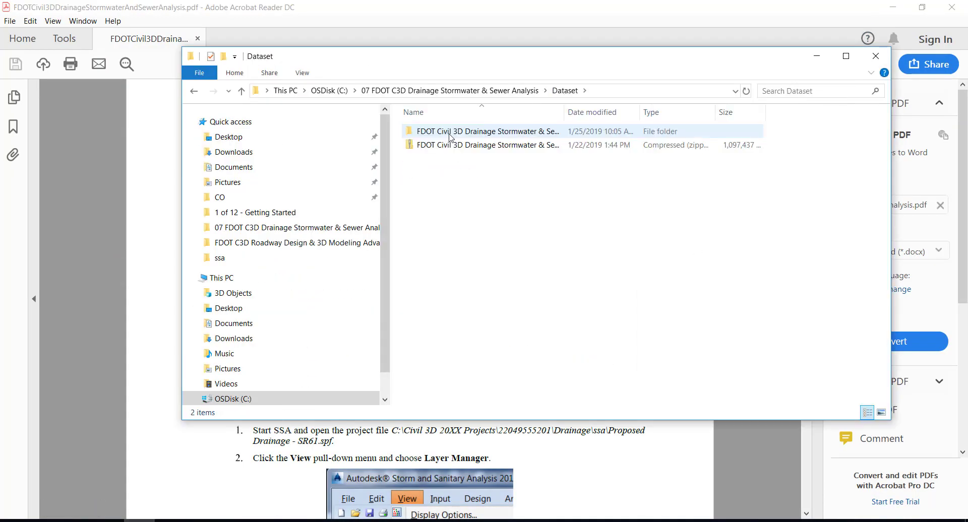
{"action": "double_click", "coordinate": [454, 132]}
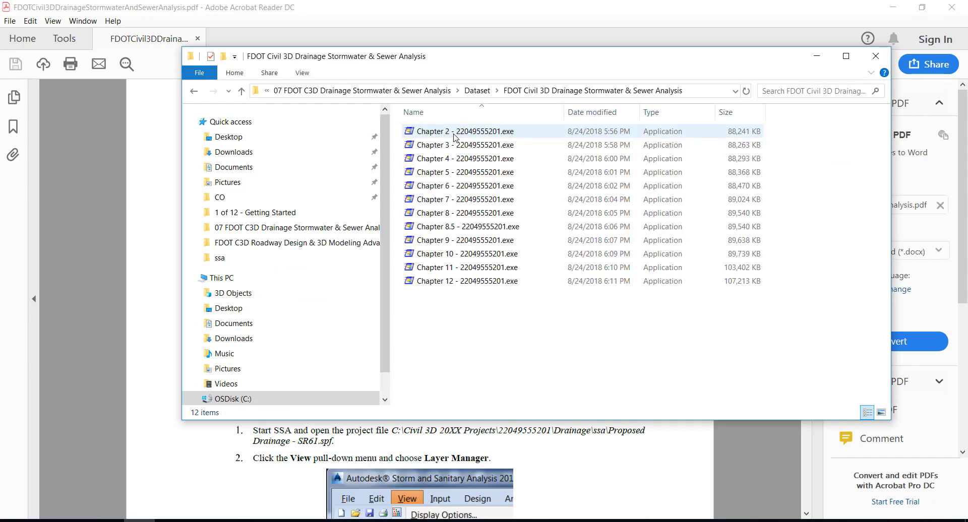
{"action": "left_click", "coordinate": [443, 175]}
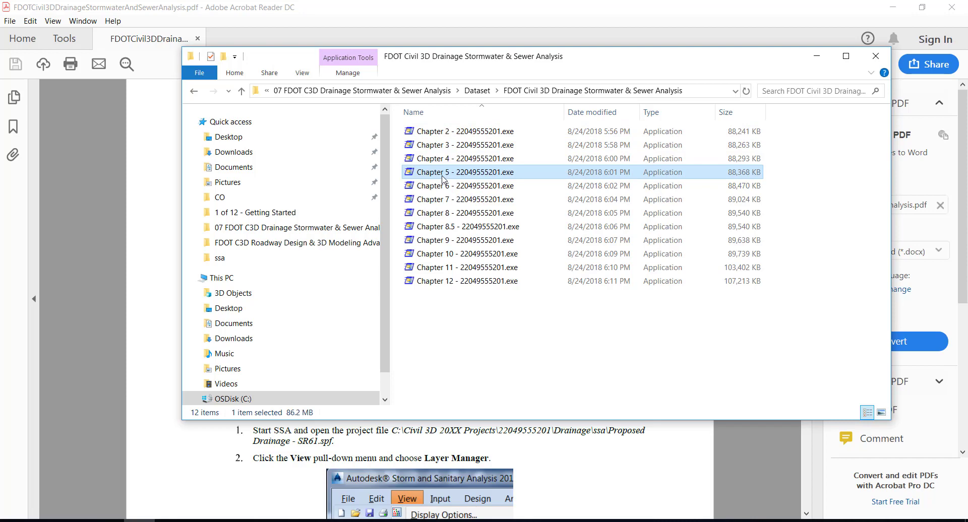
{"action": "double_click", "coordinate": [469, 173]}
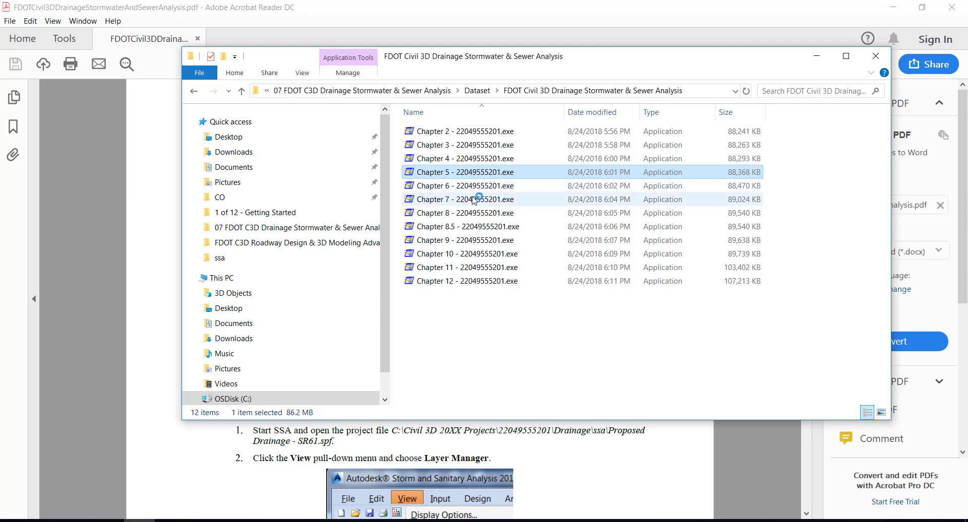
Step: Set the self-extractor's unzip folder to C:\Civil 3D Projects
{"action": "left_click", "coordinate": [502, 271]}
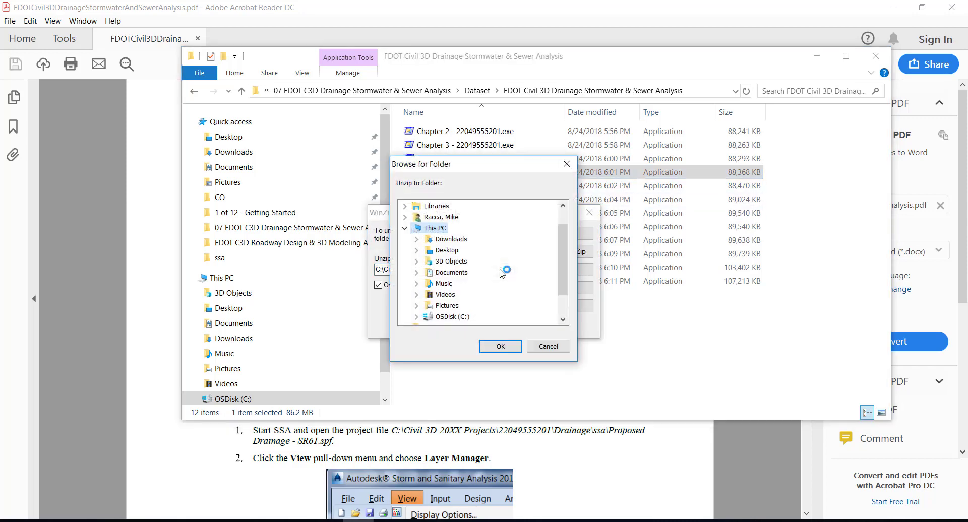
{"action": "left_click", "coordinate": [417, 317]}
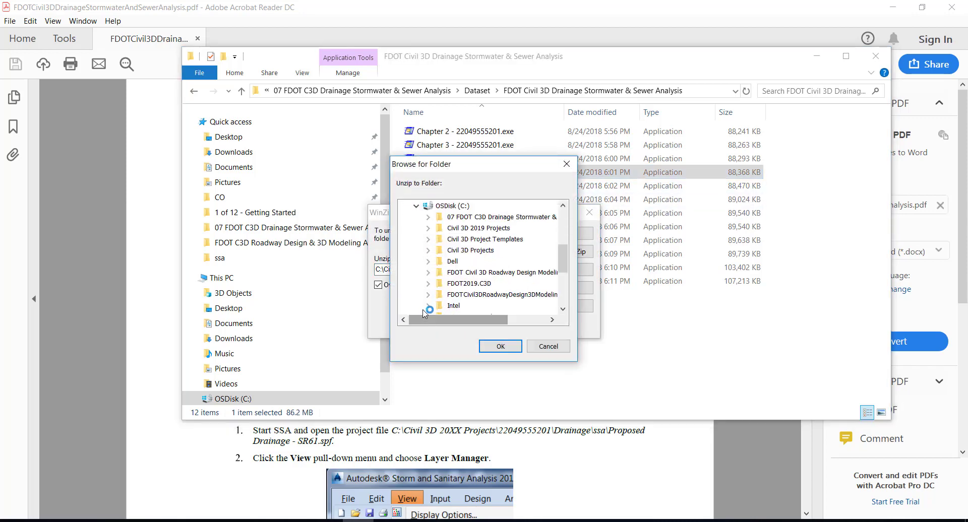
{"action": "scroll", "coordinate": [453, 280], "scroll_direction": "down", "scroll_amount": 3}
{"action": "scroll", "coordinate": [455, 276], "scroll_direction": "up", "scroll_amount": 2}
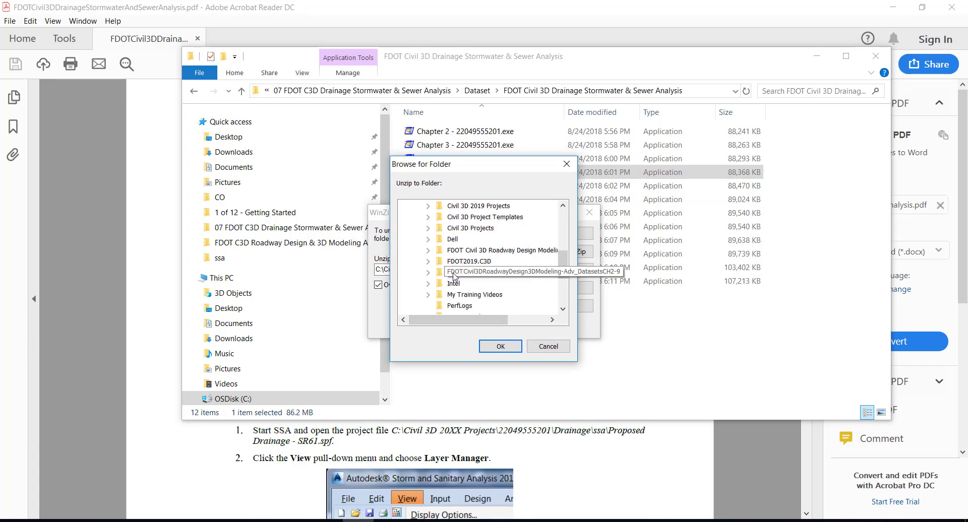
{"action": "left_click", "coordinate": [466, 228]}
{"action": "left_click", "coordinate": [495, 348]}
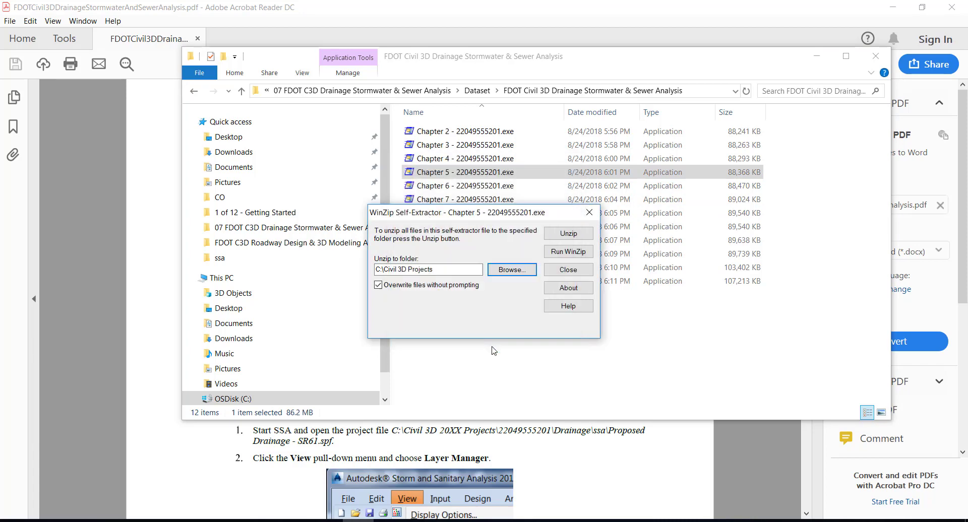
Step: Unzip the Chapter 5 files into the chosen folder, close the extractor and minimize the dataset folder window
{"action": "left_click", "coordinate": [569, 234]}
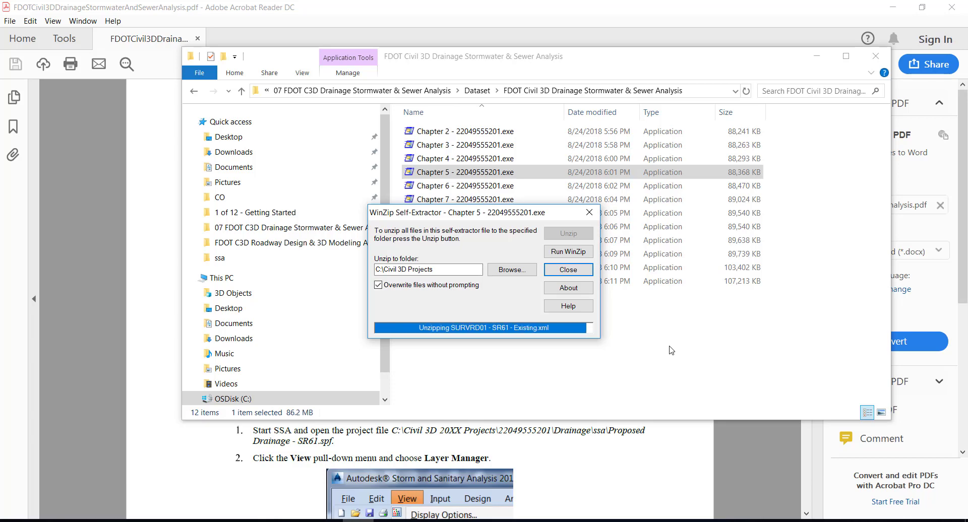
{"action": "left_click", "coordinate": [512, 307]}
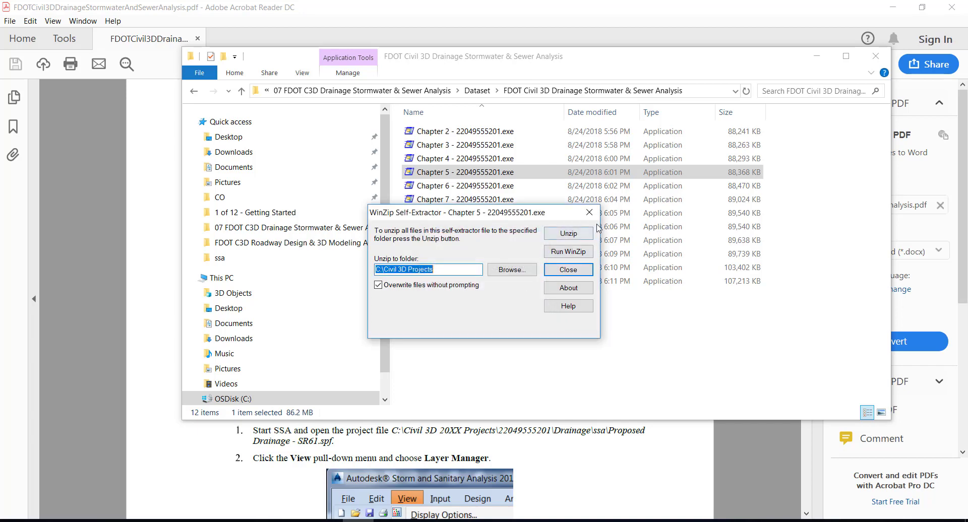
{"action": "left_click", "coordinate": [589, 214]}
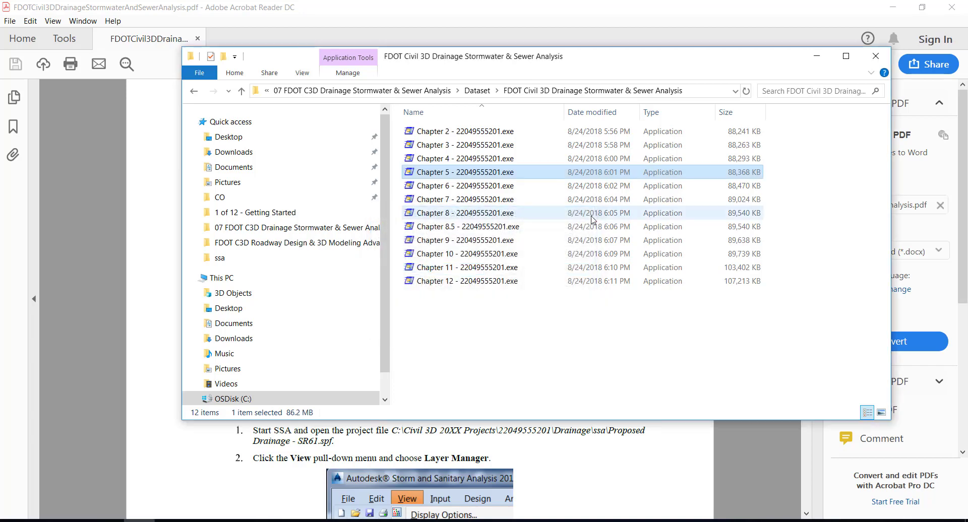
{"action": "left_click", "coordinate": [819, 62]}
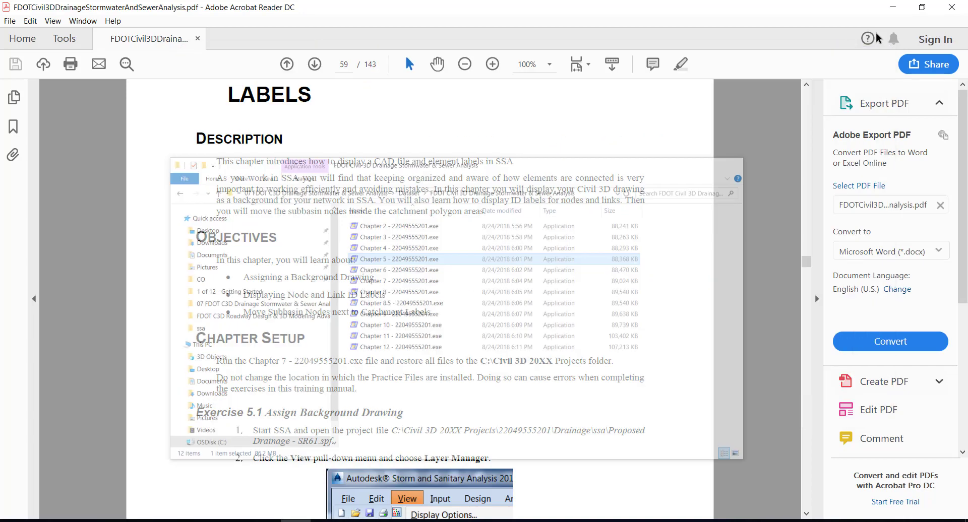
{"action": "left_click", "coordinate": [894, 7]}
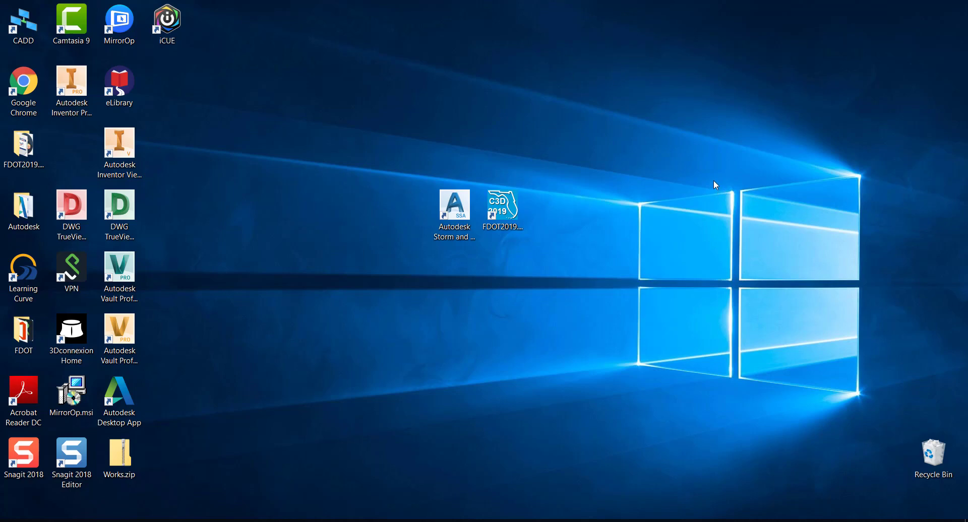
{"action": "double_click", "coordinate": [461, 207]}
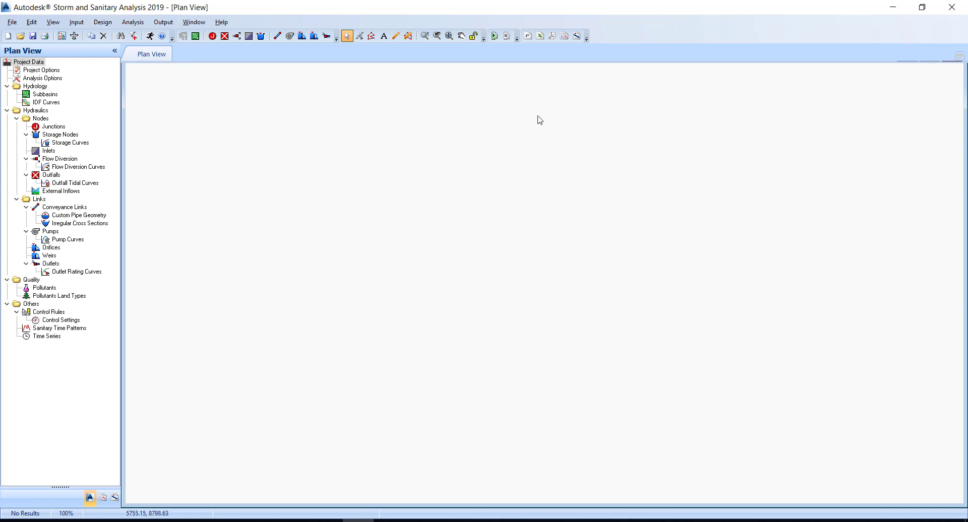
{"action": "left_click", "coordinate": [12, 25]}
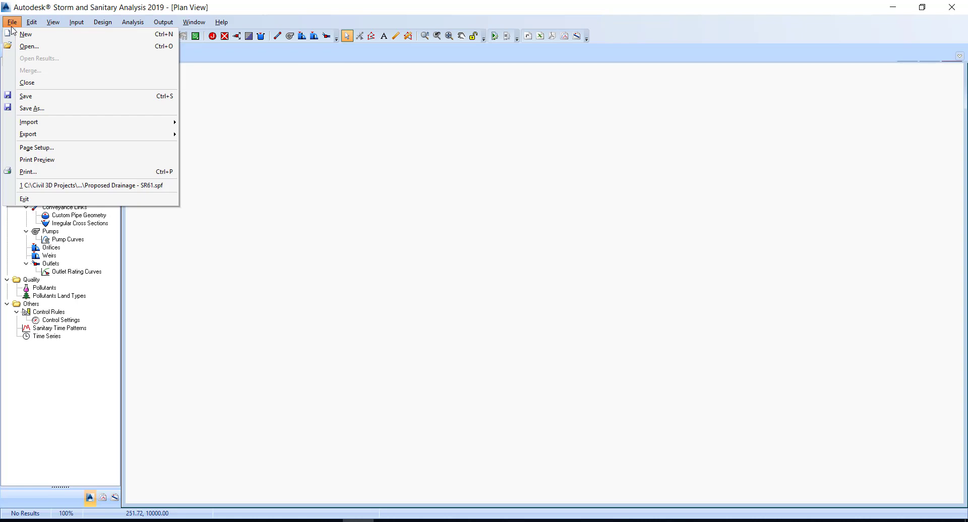
{"action": "left_click", "coordinate": [29, 46]}
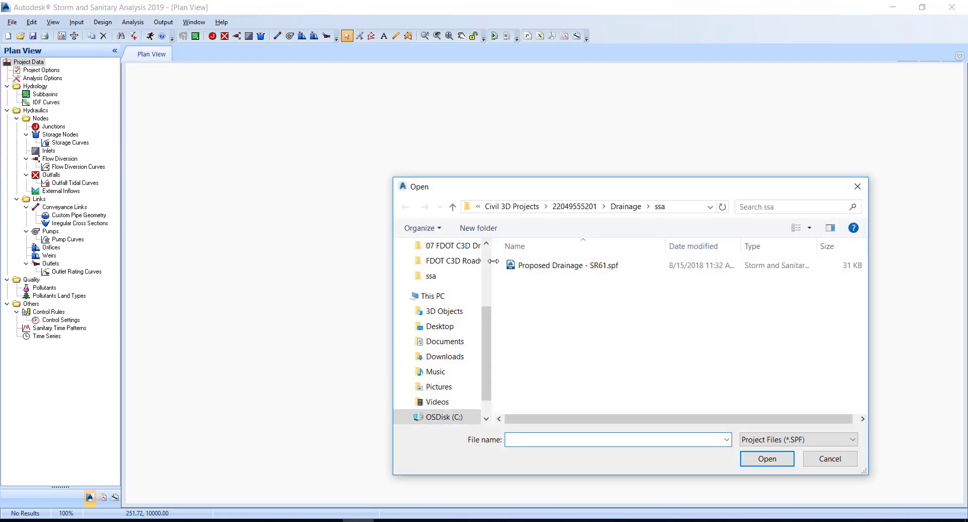
{"action": "scroll", "coordinate": [456, 384], "scroll_direction": "down", "scroll_amount": 1}
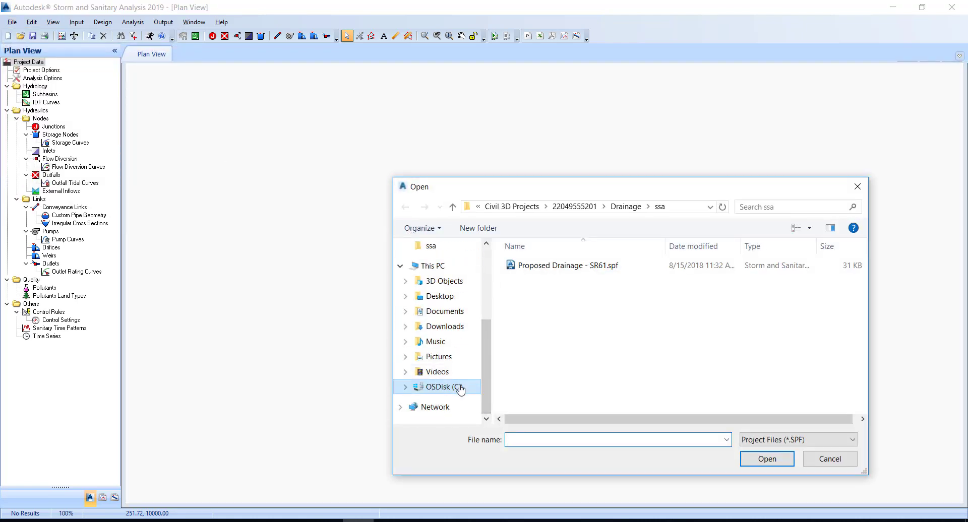
{"action": "left_click", "coordinate": [444, 387]}
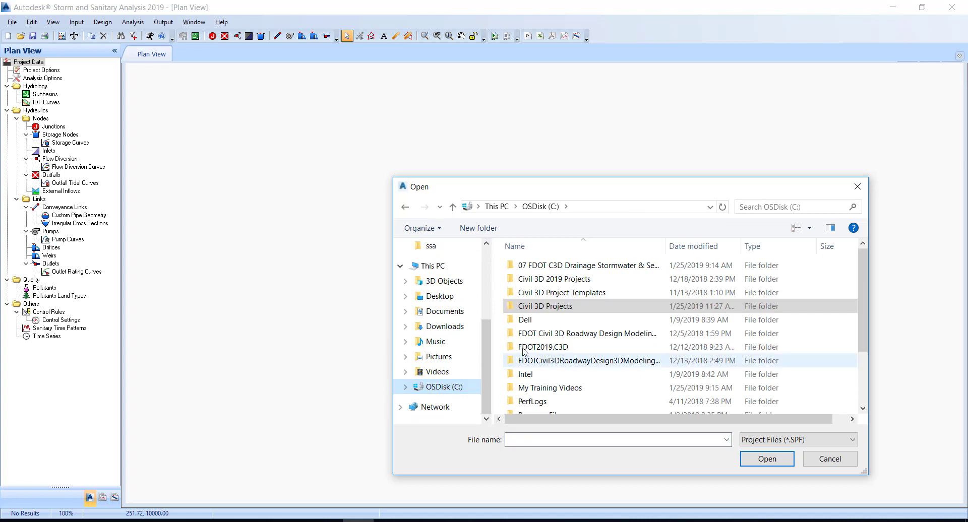
{"action": "double_click", "coordinate": [579, 311]}
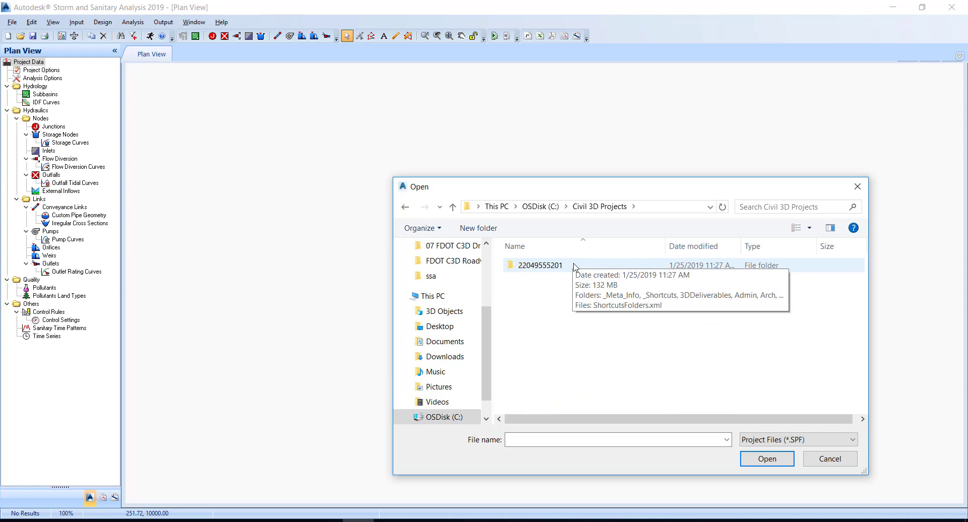
{"action": "double_click", "coordinate": [575, 266]}
{"action": "scroll", "coordinate": [575, 313], "scroll_direction": "down", "scroll_amount": 3}
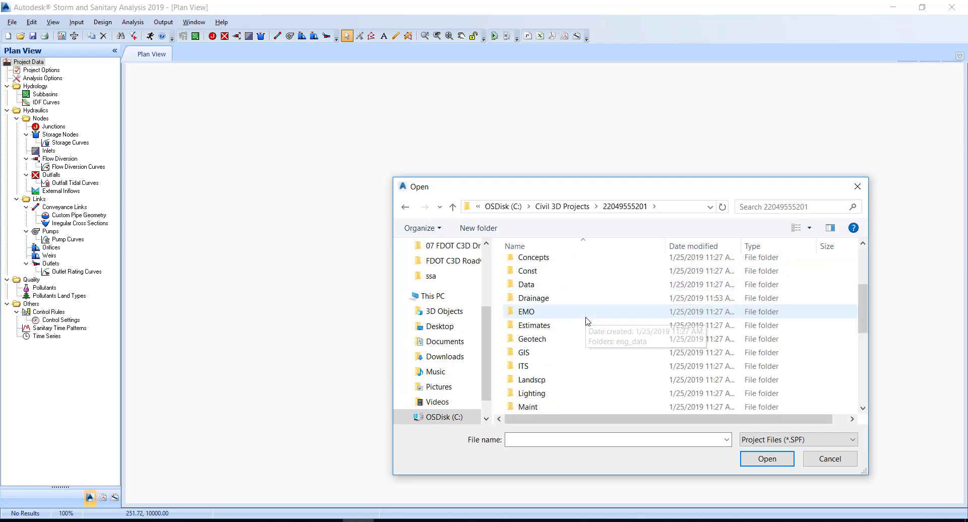
{"action": "double_click", "coordinate": [580, 300]}
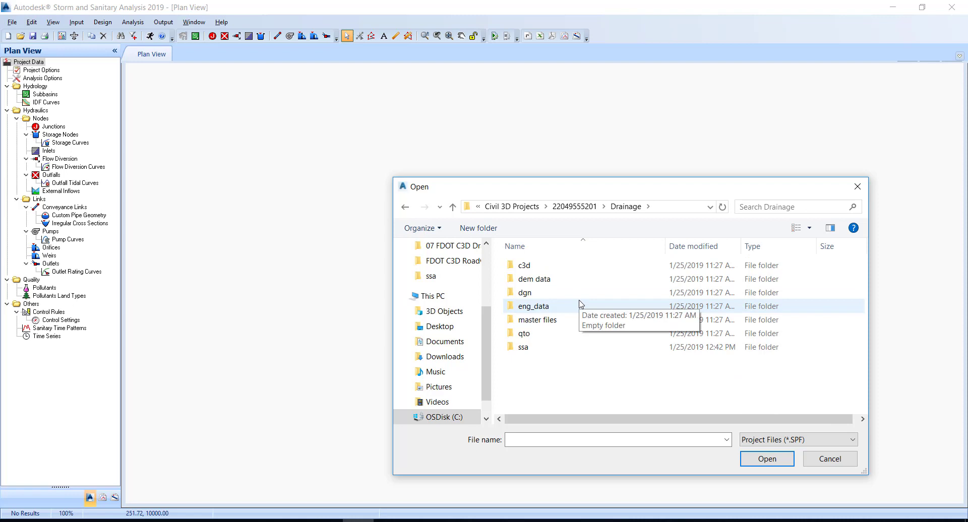
{"action": "double_click", "coordinate": [556, 348]}
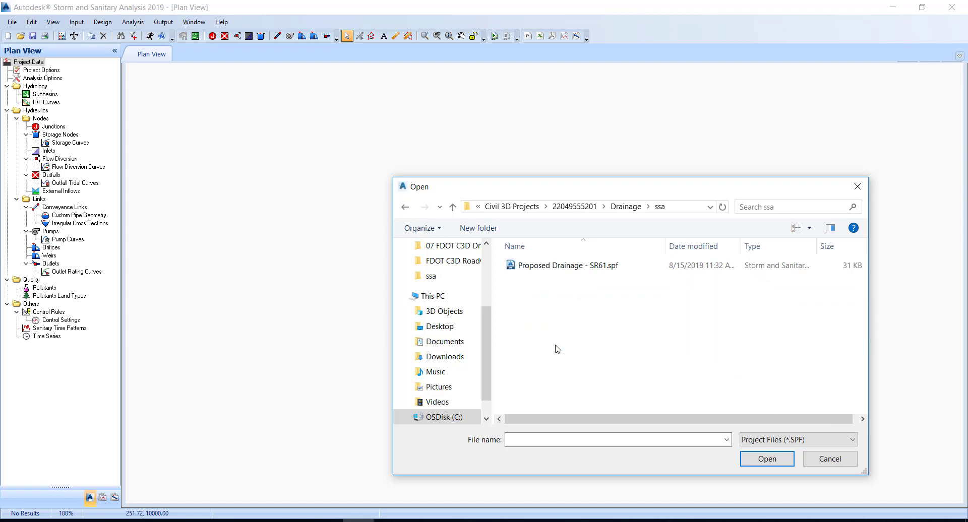
{"action": "left_click", "coordinate": [558, 267]}
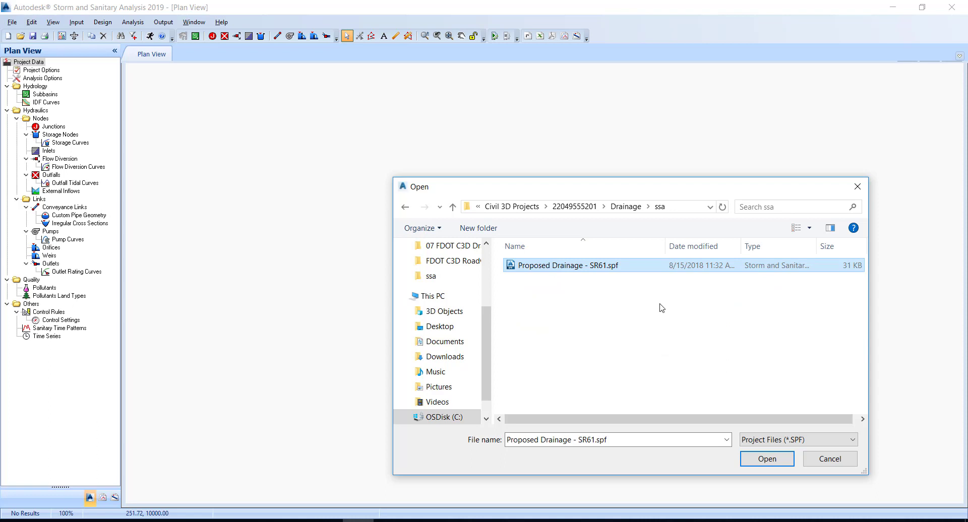
{"action": "left_click", "coordinate": [768, 460]}
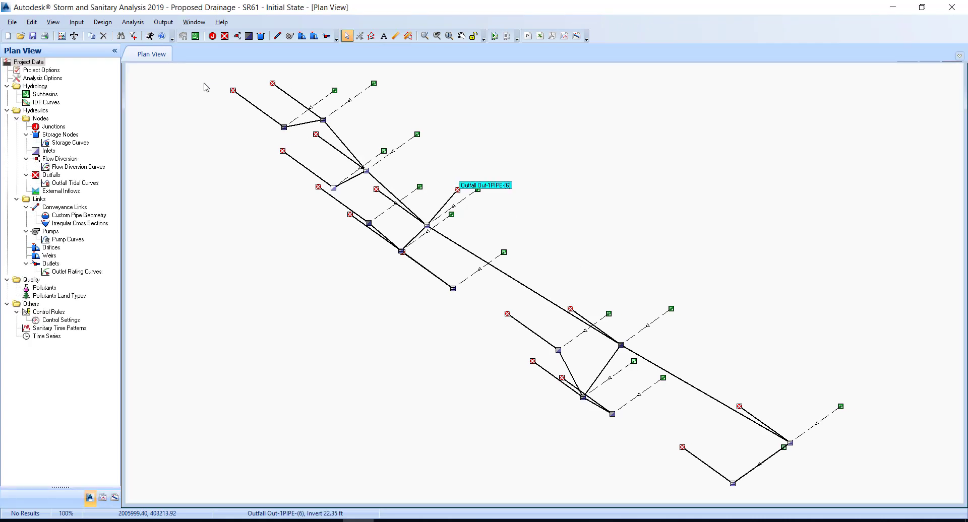
Step: Load DRPRRD05.dwg from the project's Drainage folder as the background CAD file in the Layer Manager
{"action": "left_click", "coordinate": [52, 22]}
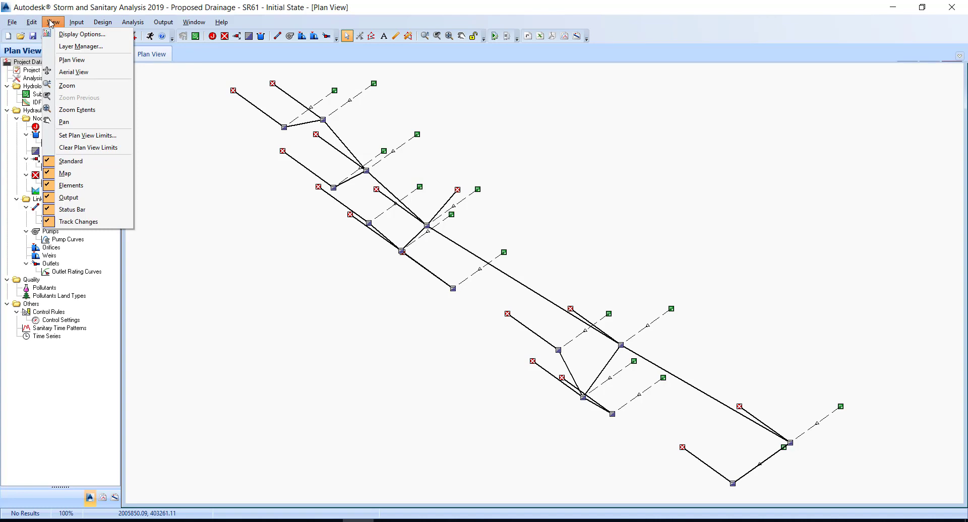
{"action": "left_click", "coordinate": [81, 48]}
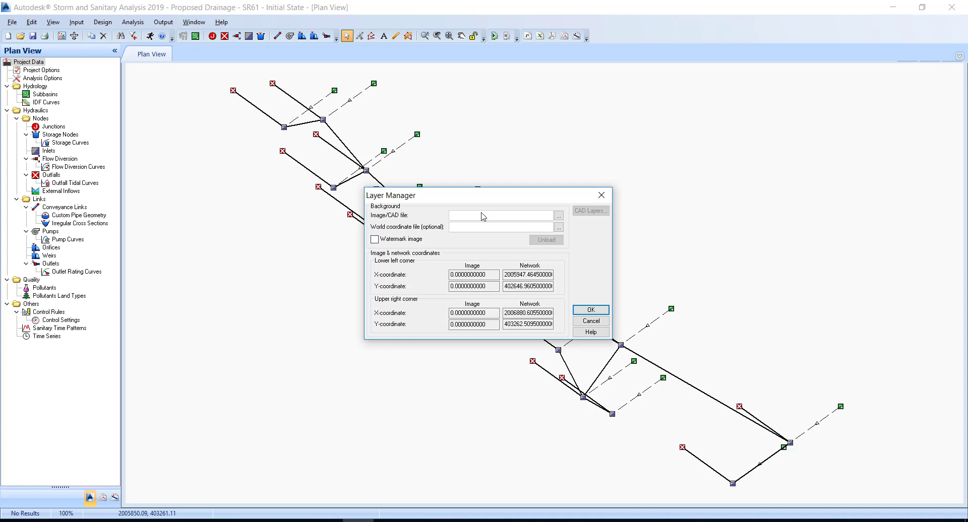
{"action": "left_click", "coordinate": [559, 217]}
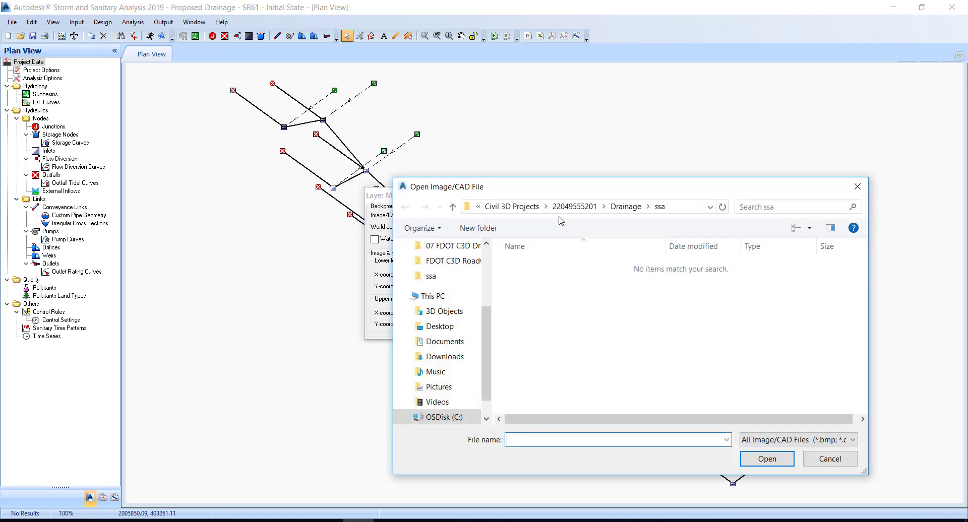
{"action": "left_click", "coordinate": [620, 207]}
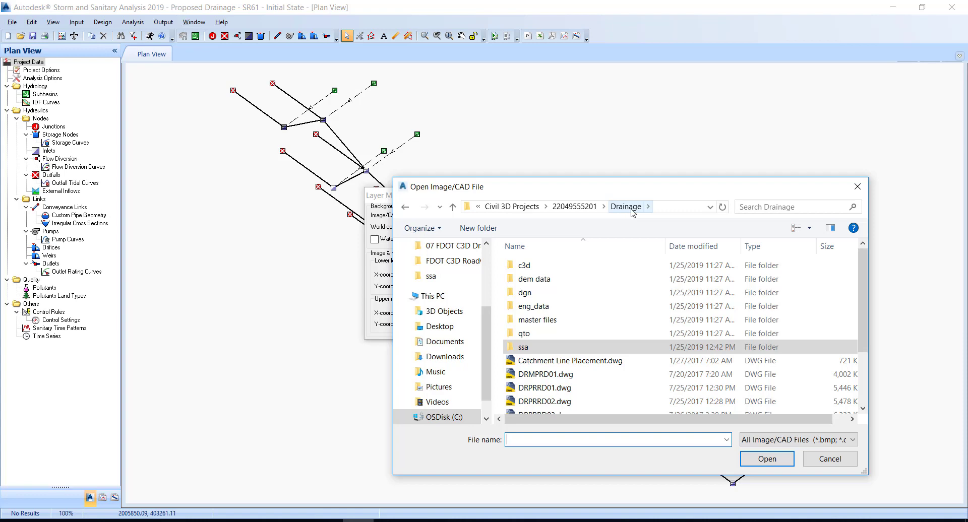
{"action": "scroll", "coordinate": [572, 307], "scroll_direction": "down", "scroll_amount": 2}
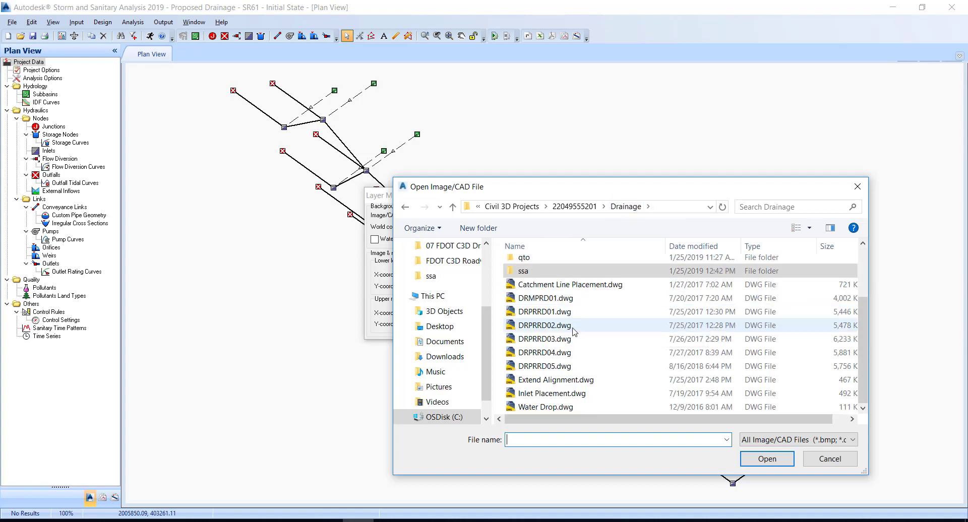
{"action": "left_click", "coordinate": [544, 366]}
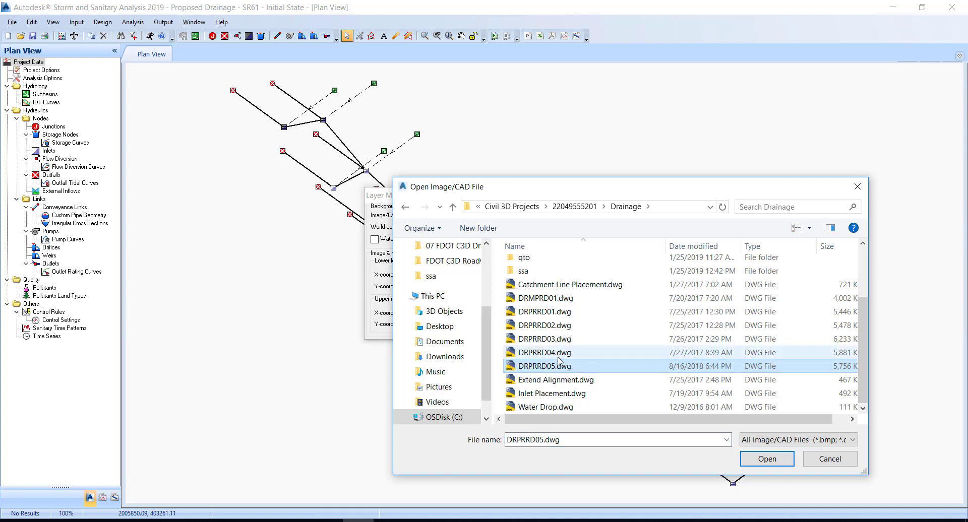
{"action": "left_click", "coordinate": [768, 459]}
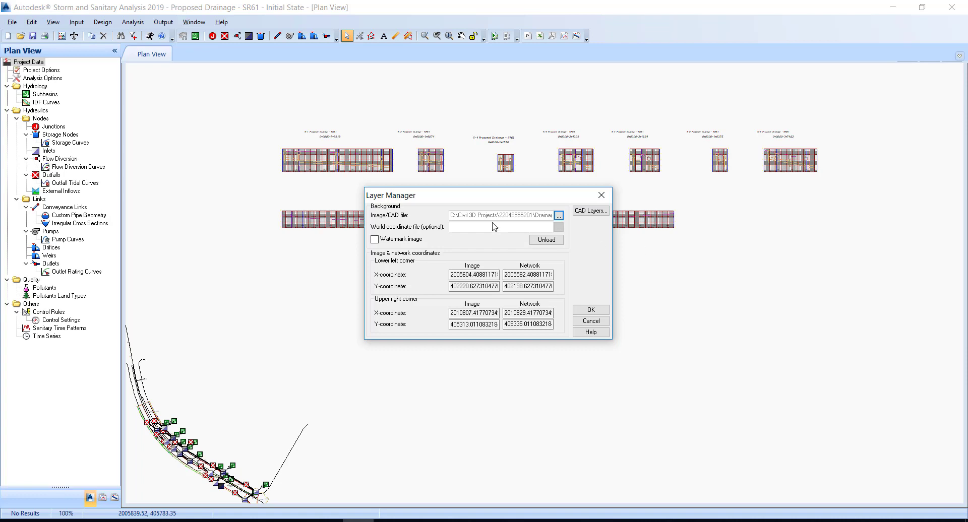
{"action": "left_click_drag", "start_coordinate": [498, 200], "coordinate": [541, 216]}
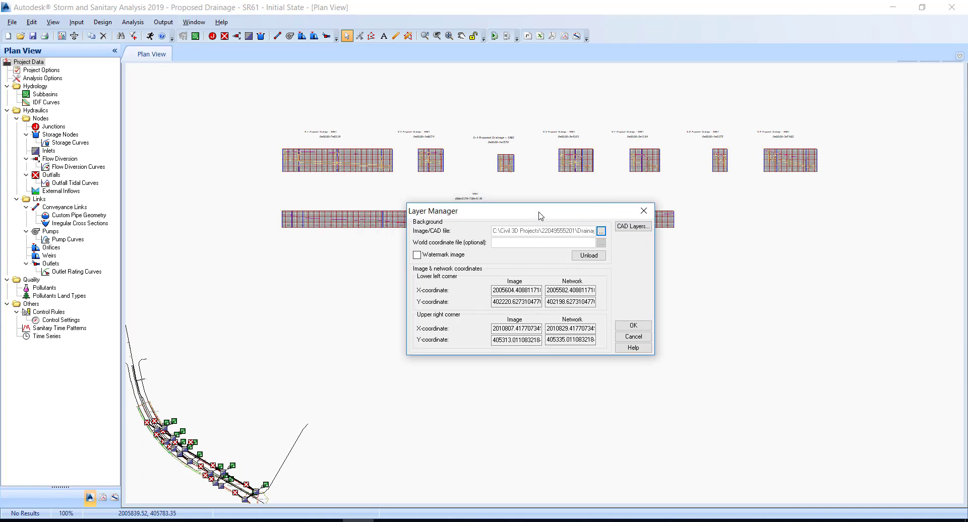
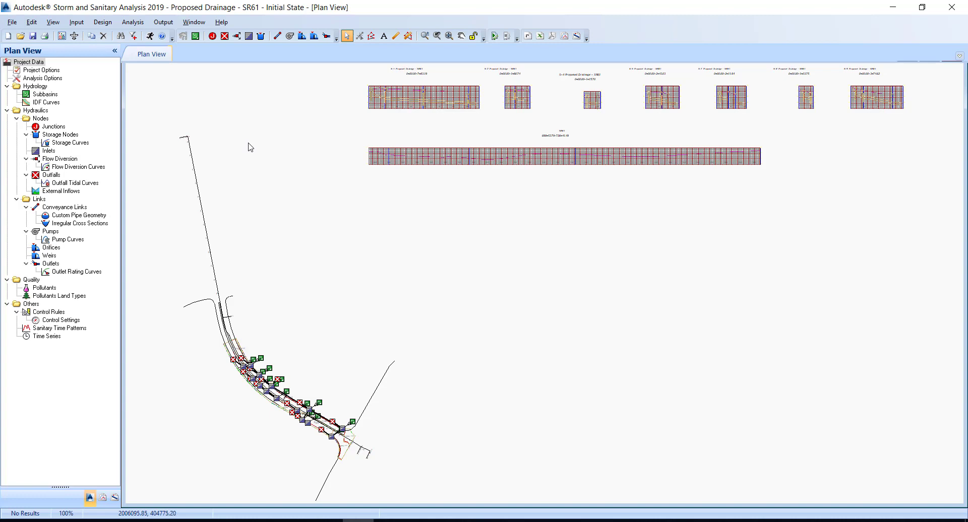
Step: Examine the drainage network against the loaded CAD background, framing the road corridor in the plan view
{"action": "mouse_move", "coordinate": [264, 251]}
{"action": "left_mouse_down"}
{"action": "mouse_move", "coordinate": [274, 223]}
{"action": "mouse_move", "coordinate": [363, 120]}
{"action": "left_mouse_up"}
{"action": "right_click", "coordinate": [353, 146]}
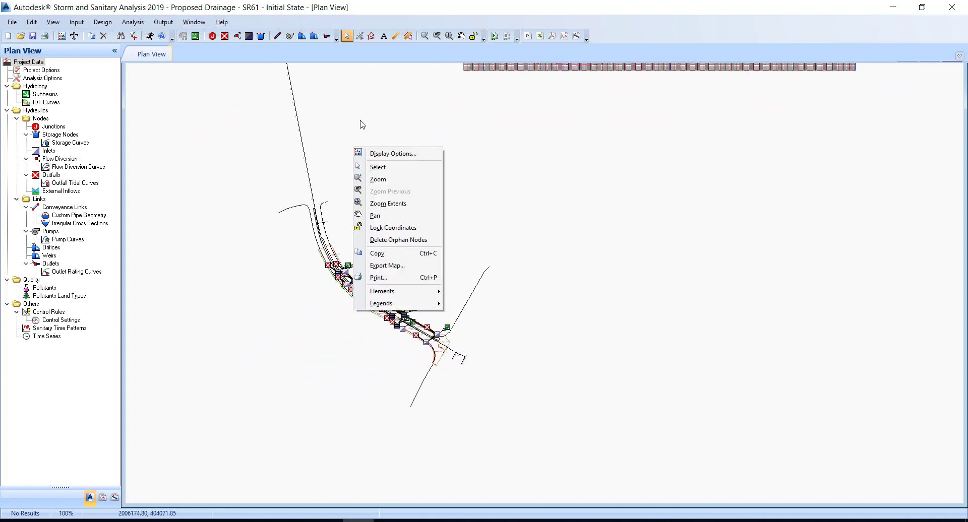
{"action": "key", "text": "Escape"}
{"action": "scroll", "coordinate": [356, 262], "scroll_direction": "up", "scroll_amount": 5}
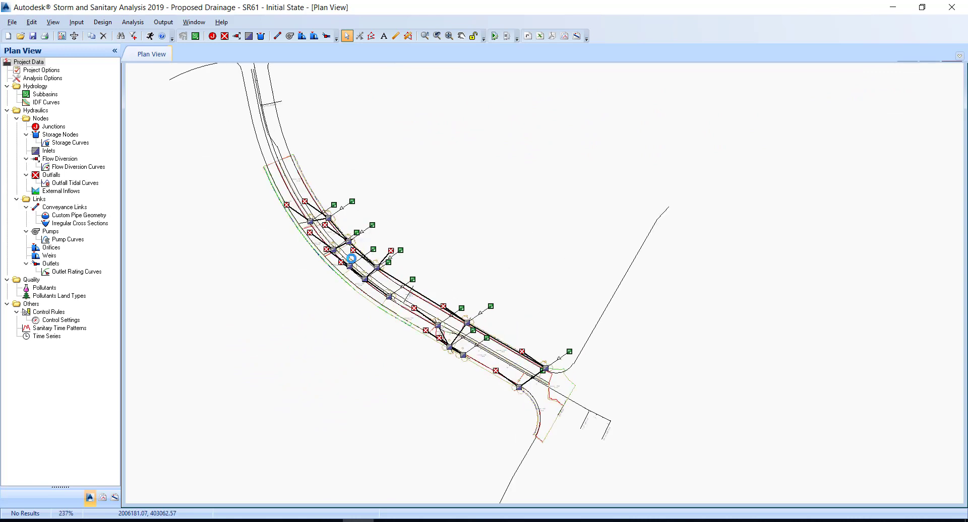
{"action": "scroll", "coordinate": [382, 243], "scroll_direction": "up", "scroll_amount": 1}
{"action": "left_click_drag", "start_coordinate": [430, 233], "coordinate": [520, 175]}
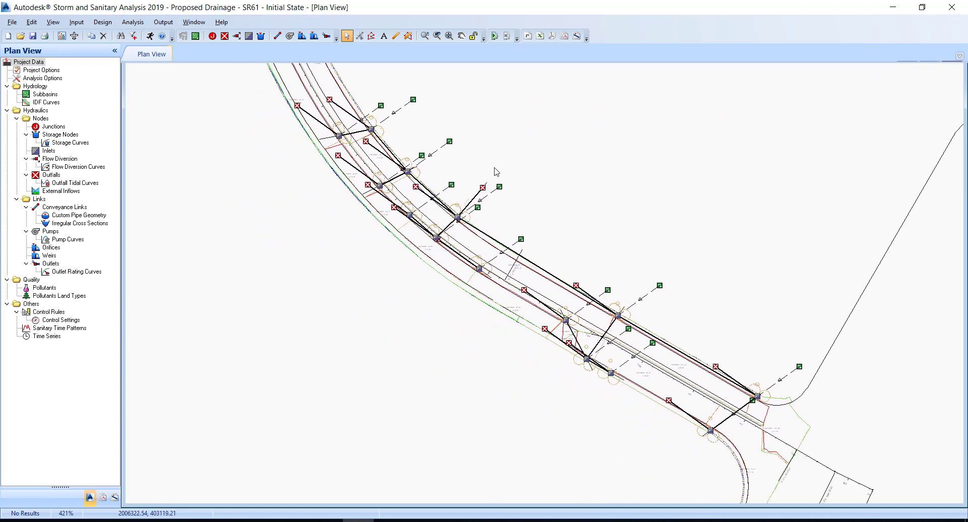
{"action": "scroll", "coordinate": [490, 170], "scroll_direction": "down", "scroll_amount": 2}
{"action": "left_click_drag", "start_coordinate": [370, 158], "coordinate": [327, 313]}
{"action": "left_click", "coordinate": [52, 22]}
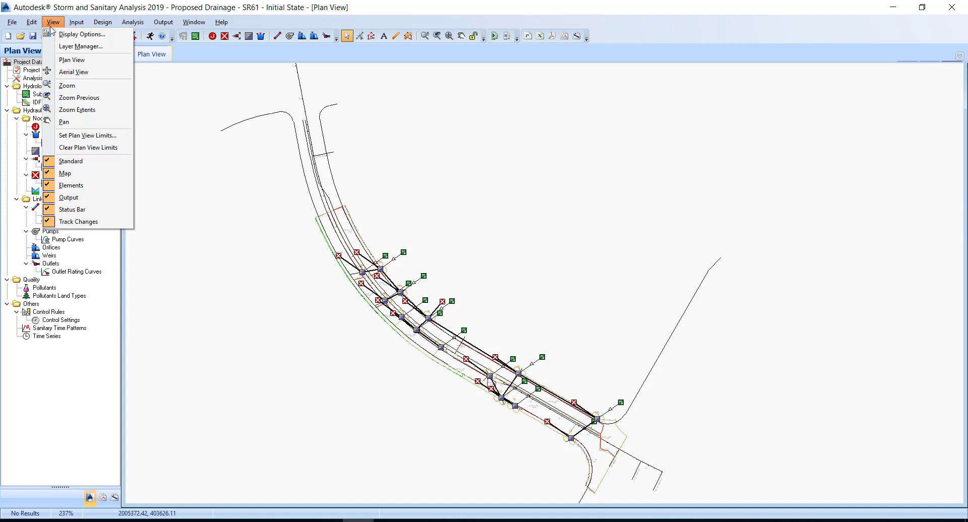
{"action": "left_click", "coordinate": [70, 88]}
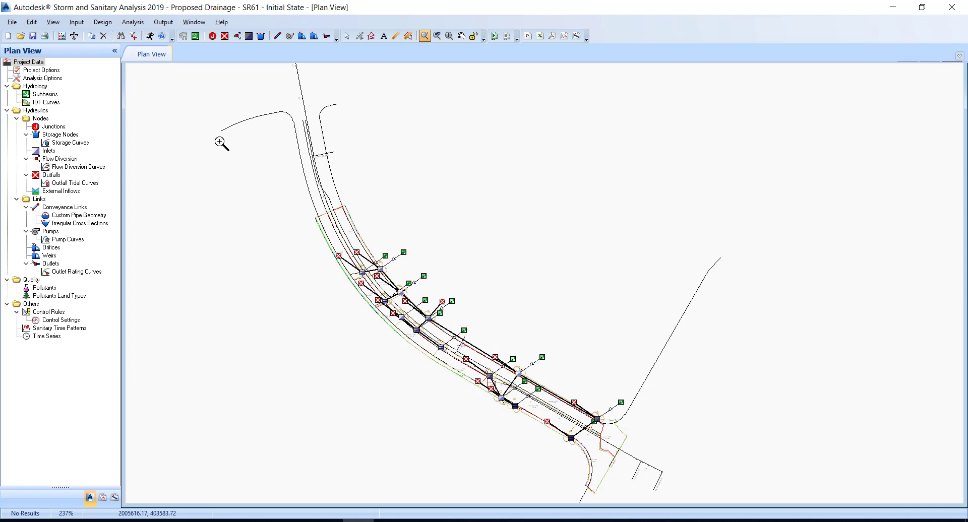
{"action": "left_click_drag", "start_coordinate": [186, 84], "coordinate": [734, 492]}
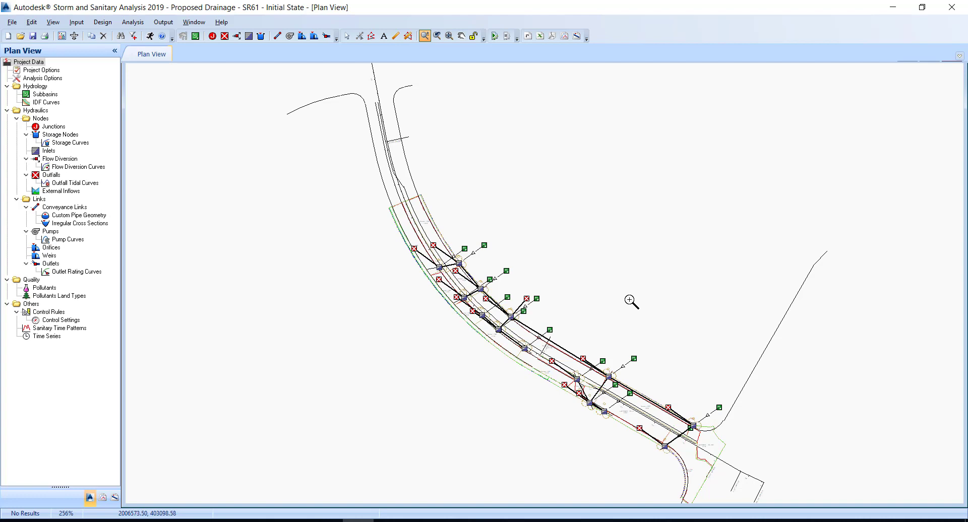
{"action": "key", "text": "Escape"}
Step: Turn off all CAD layers of the background drawing in the Layer Manager's CAD Layers settings
{"action": "left_click", "coordinate": [53, 23]}
{"action": "left_click", "coordinate": [68, 47]}
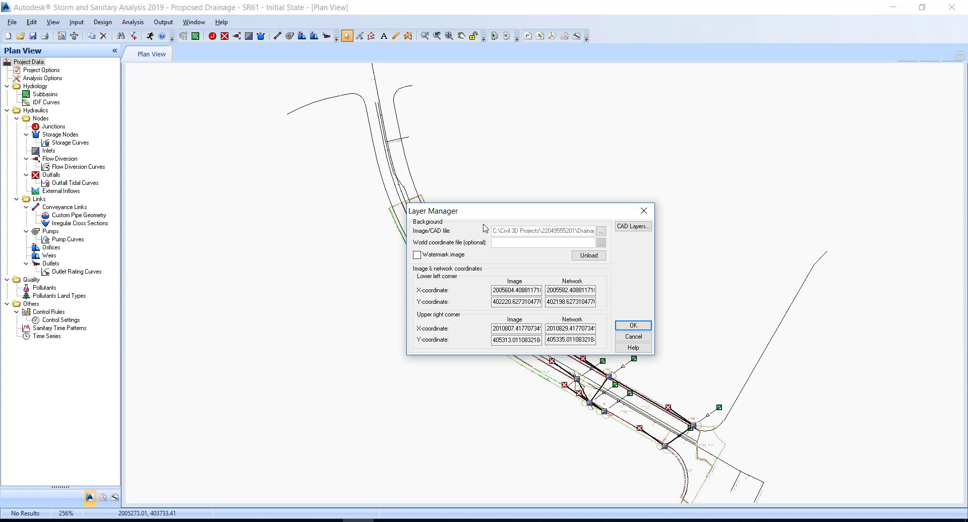
{"action": "left_click", "coordinate": [638, 227]}
{"action": "left_click", "coordinate": [631, 227]}
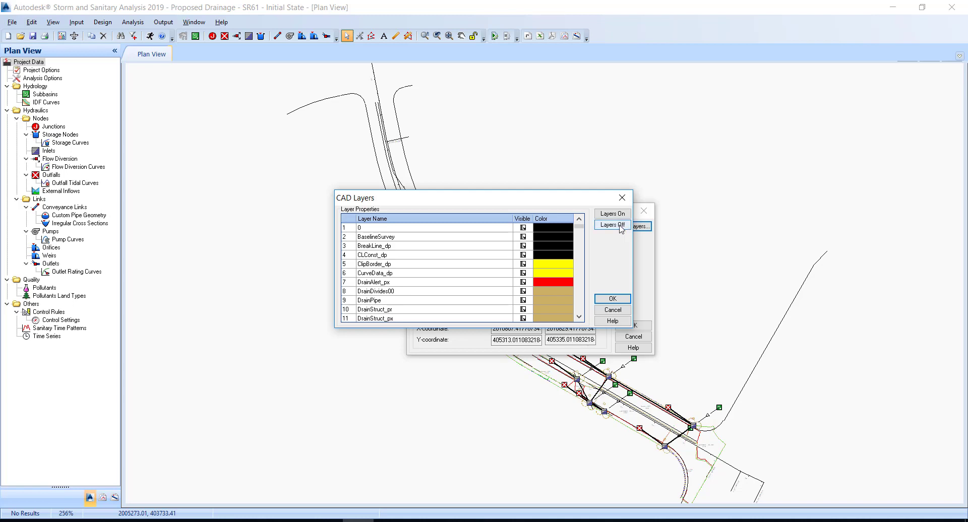
{"action": "left_click", "coordinate": [621, 227]}
{"action": "left_click", "coordinate": [622, 228]}
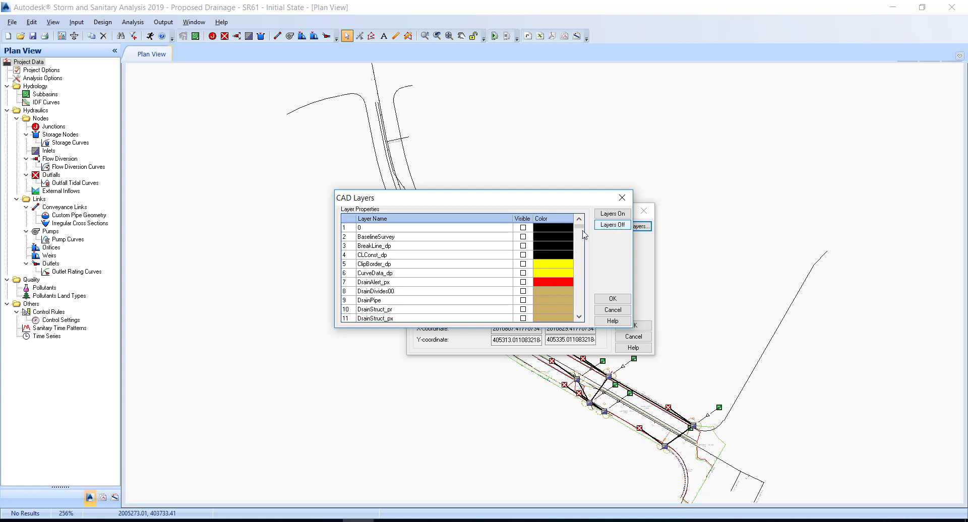
Step: Make the TextLabel layer visible in the CAD Layers list
{"action": "left_click", "coordinate": [579, 316]}
{"action": "left_click", "coordinate": [579, 317]}
{"action": "left_click", "coordinate": [579, 317]}
{"action": "left_click", "coordinate": [579, 317]}
{"action": "left_click", "coordinate": [579, 316]}
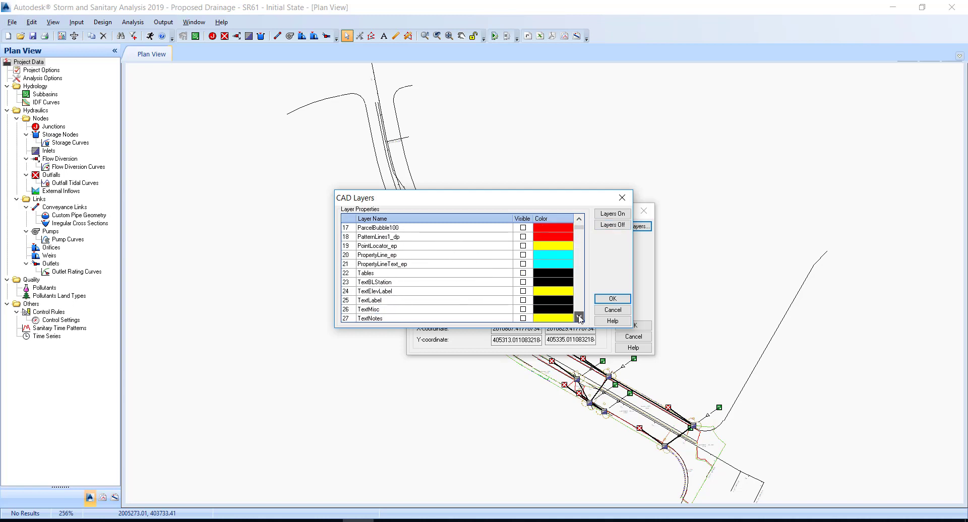
{"action": "left_click", "coordinate": [578, 316]}
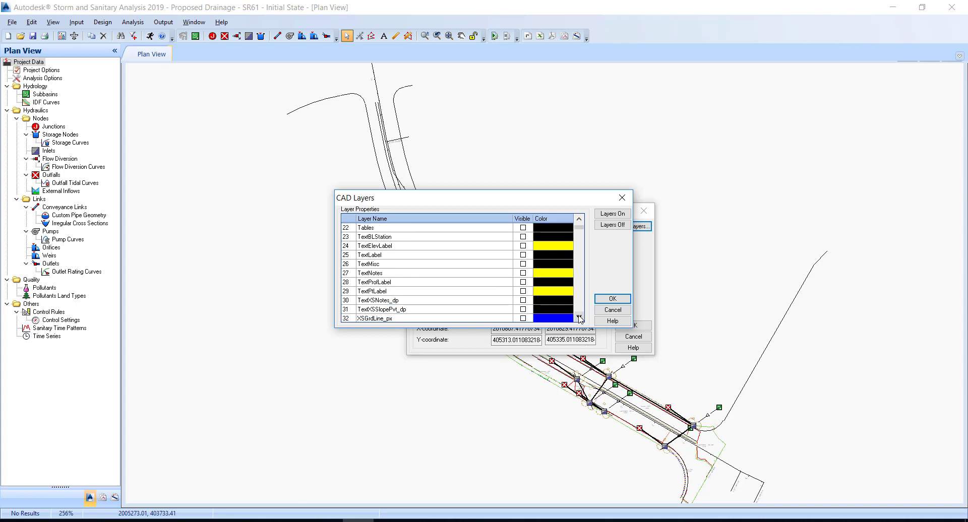
{"action": "left_click", "coordinate": [444, 258]}
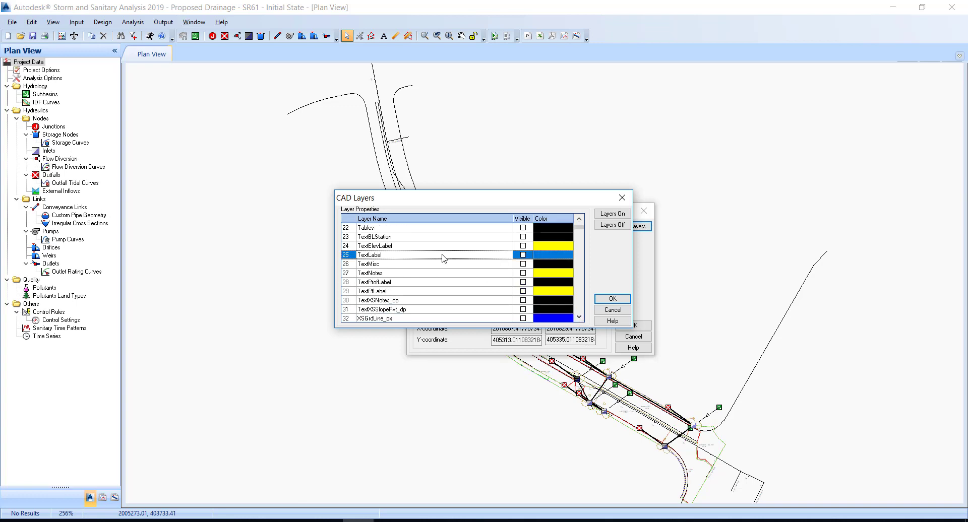
{"action": "left_click", "coordinate": [523, 256]}
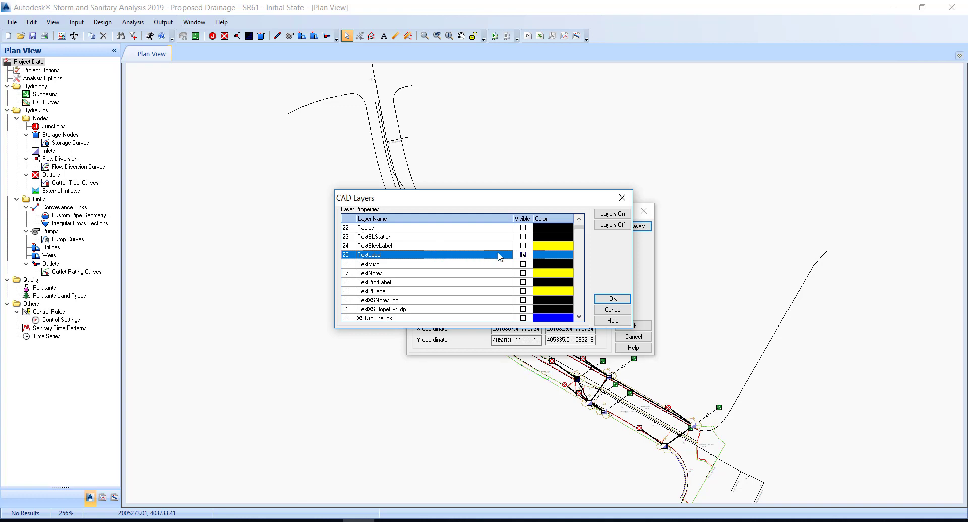
Step: Apply the CAD layer and Layer Manager settings, and save the project
{"action": "left_click", "coordinate": [613, 299]}
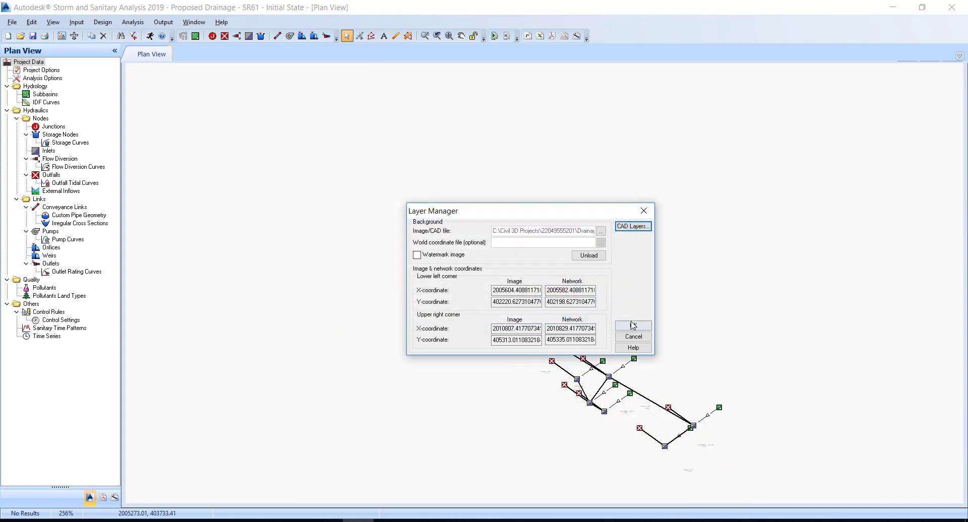
{"action": "left_click", "coordinate": [634, 326]}
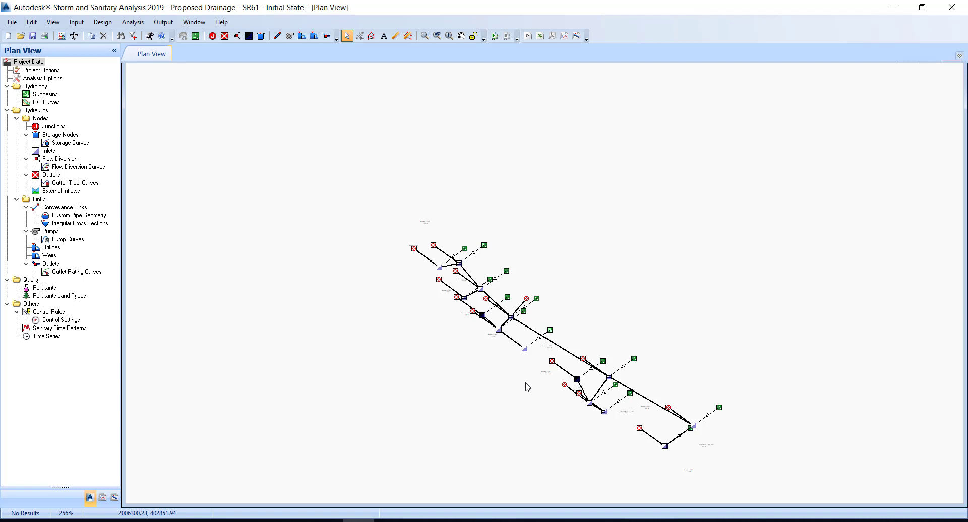
{"action": "left_click", "coordinate": [11, 23]}
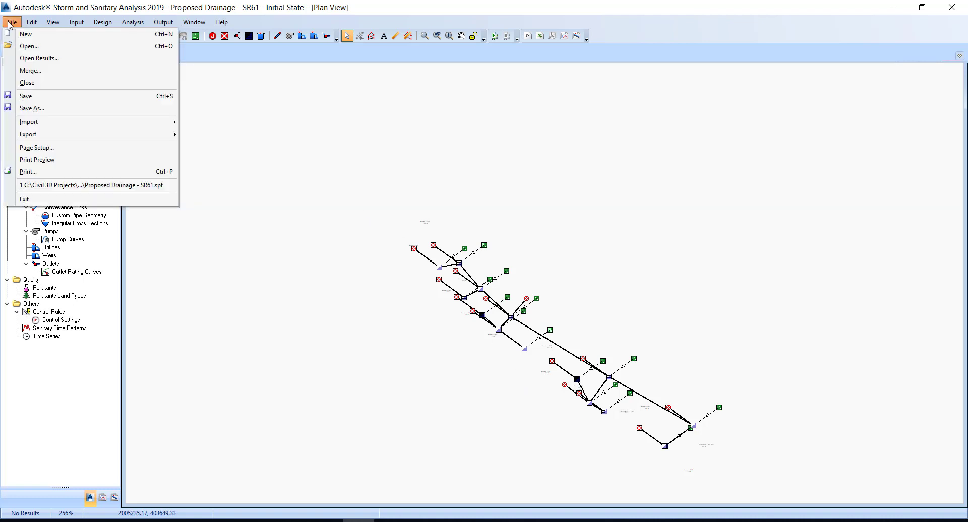
{"action": "left_click", "coordinate": [45, 96]}
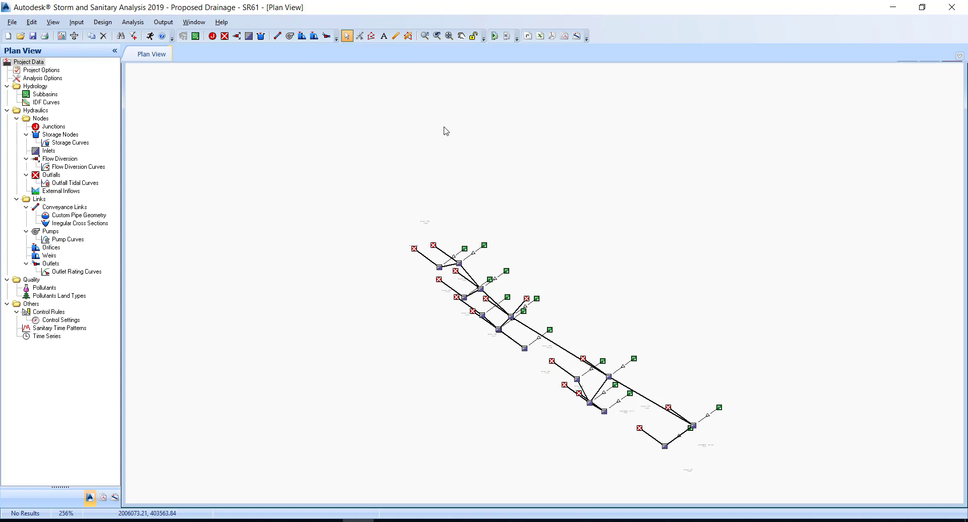
Step: Enable the Subbasin IDs, Node IDs and Link IDs annotations in the plan view's Display Options
{"action": "left_click", "coordinate": [53, 22]}
{"action": "left_click", "coordinate": [77, 33]}
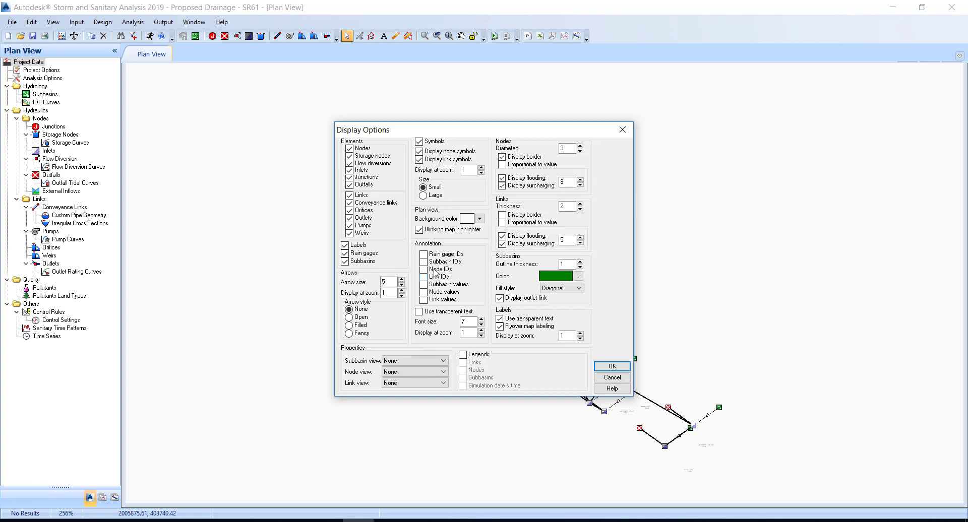
{"action": "left_click", "coordinate": [424, 262]}
{"action": "left_click", "coordinate": [426, 270]}
{"action": "left_click", "coordinate": [611, 367]}
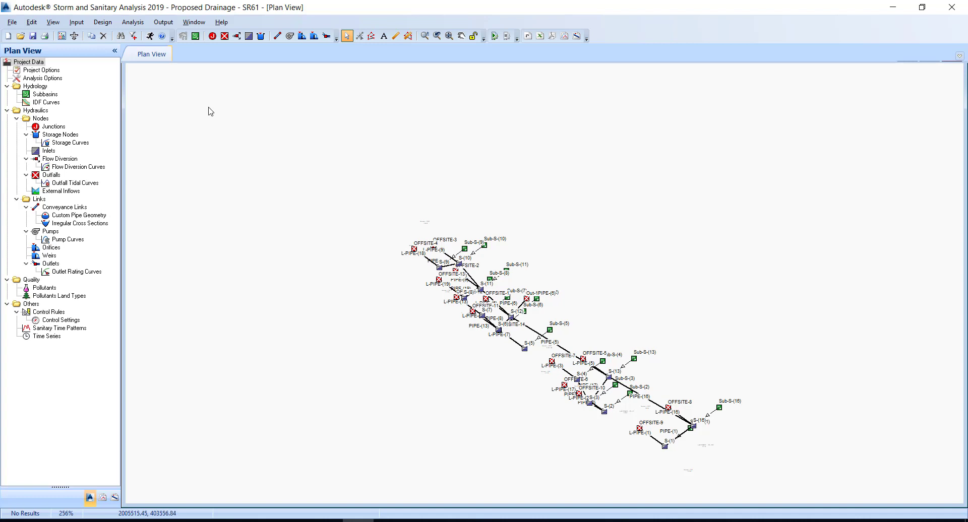
Step: Zoom in on subbasins Sub-S-(9) and Sub-S-(10) at the upstream end of the network
{"action": "left_click", "coordinate": [53, 22]}
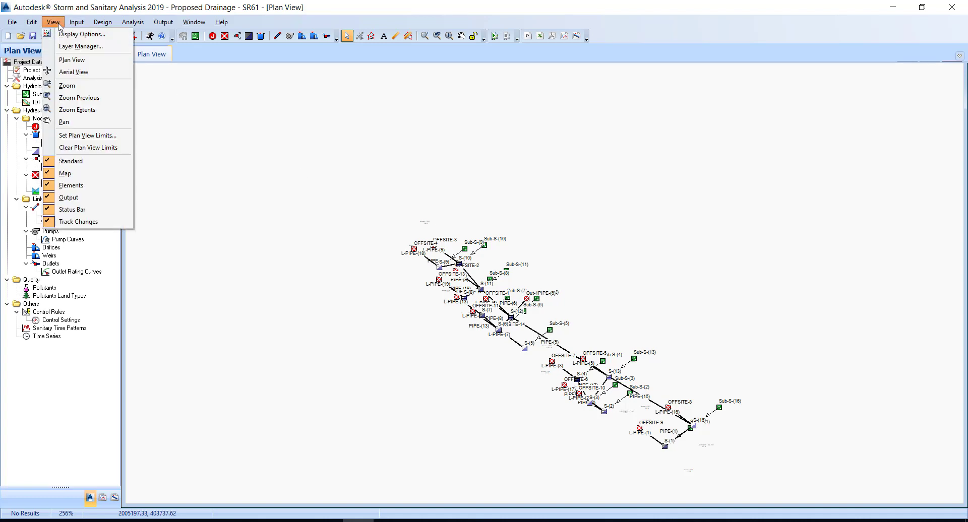
{"action": "left_click", "coordinate": [88, 86]}
{"action": "left_click_drag", "start_coordinate": [392, 221], "coordinate": [528, 323]}
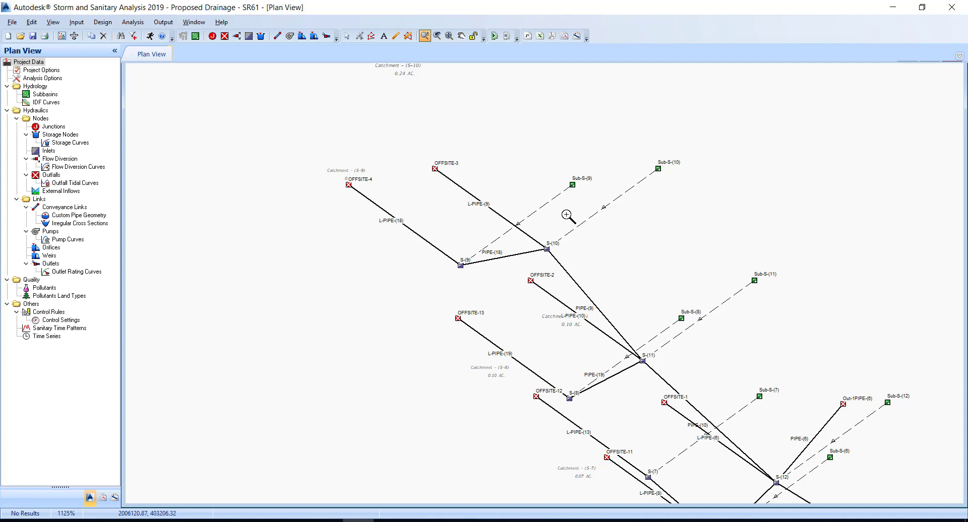
{"action": "left_click", "coordinate": [614, 188]}
{"action": "double_click", "coordinate": [614, 188]}
{"action": "left_click", "coordinate": [616, 186]}
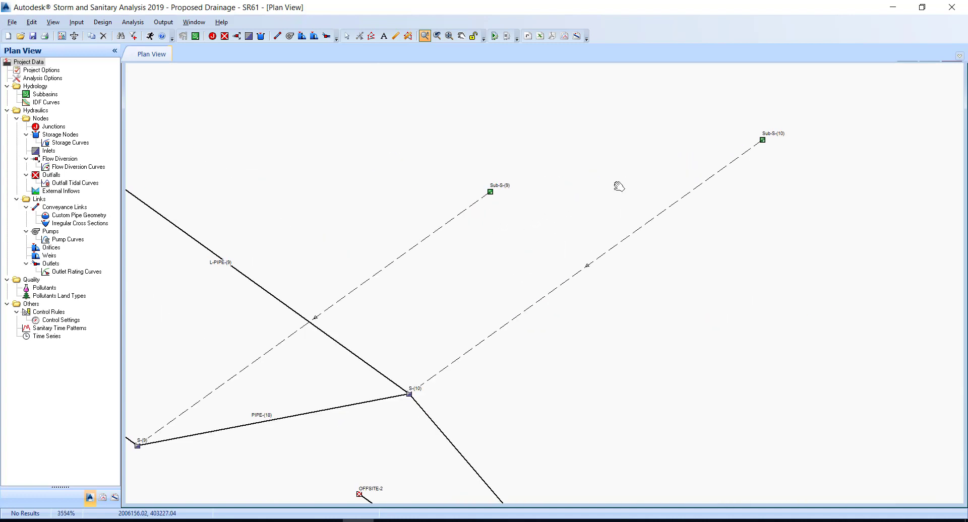
{"action": "left_click_drag", "start_coordinate": [617, 187], "coordinate": [570, 255]}
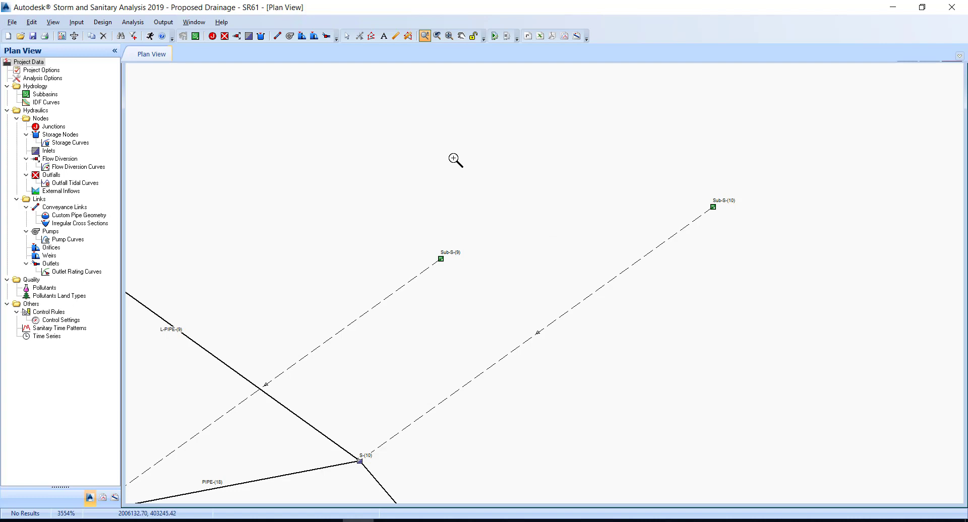
Step: Save the project and return to the selection tool
{"action": "left_click", "coordinate": [11, 22]}
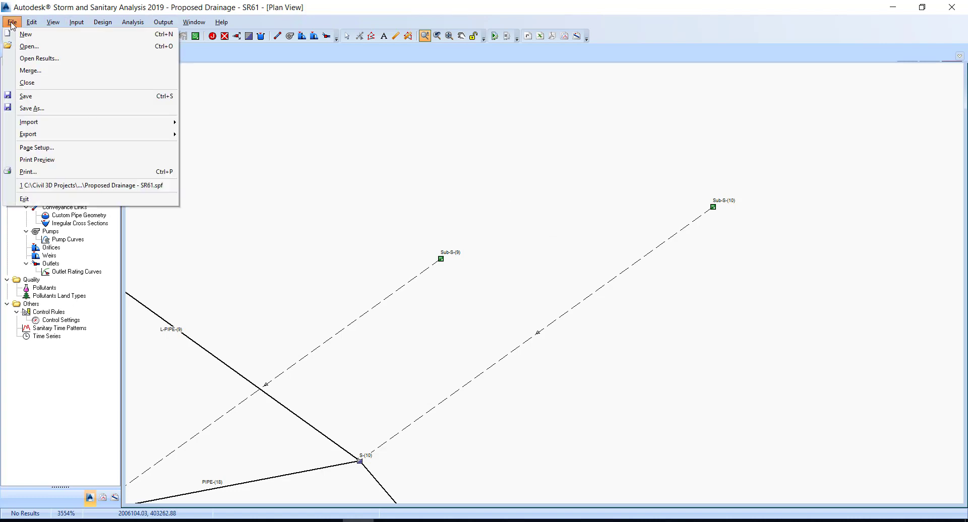
{"action": "left_click", "coordinate": [45, 96]}
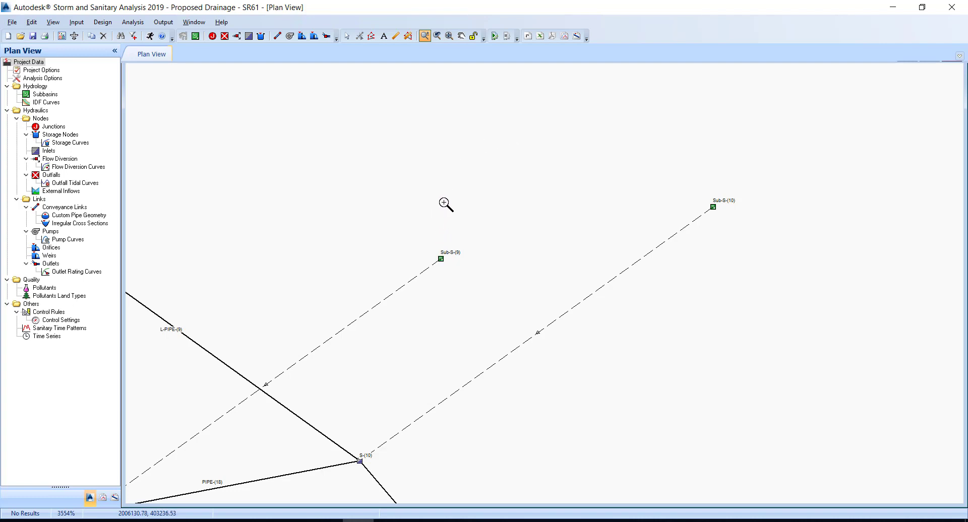
{"action": "key", "text": "Escape"}
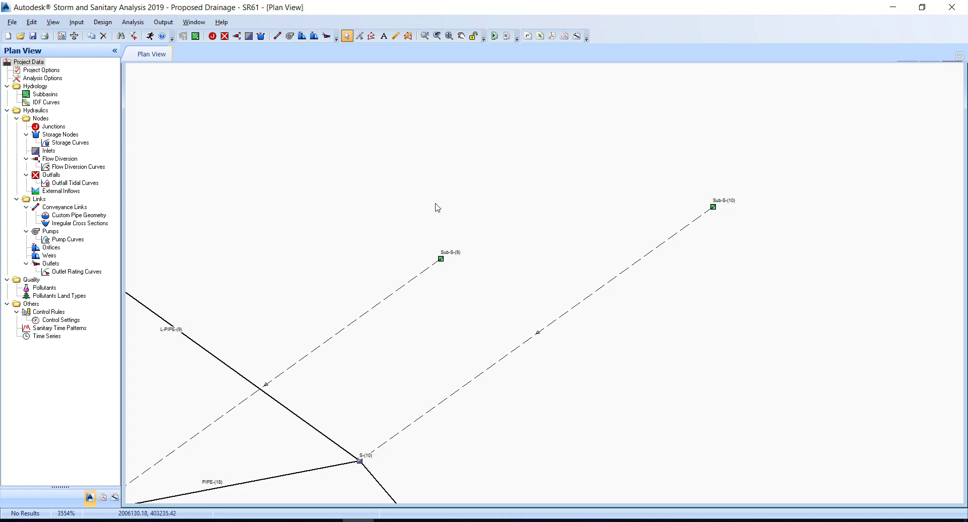
Step: Move the subbasin icons Sub-S-(9), Sub-S-(11) and Sub-S-(8) onto their matching catchment labels
{"action": "right_click", "coordinate": [444, 262]}
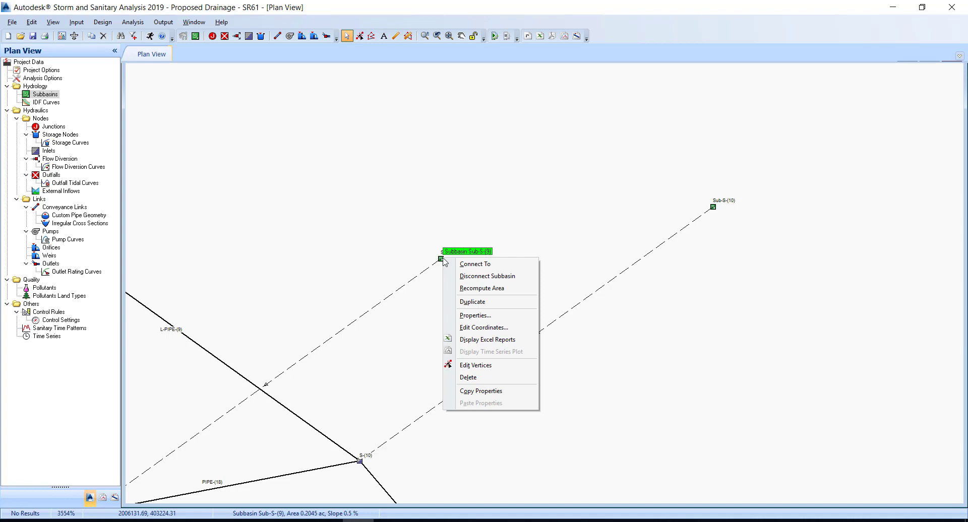
{"action": "scroll", "coordinate": [444, 260], "scroll_direction": "down", "scroll_amount": 1}
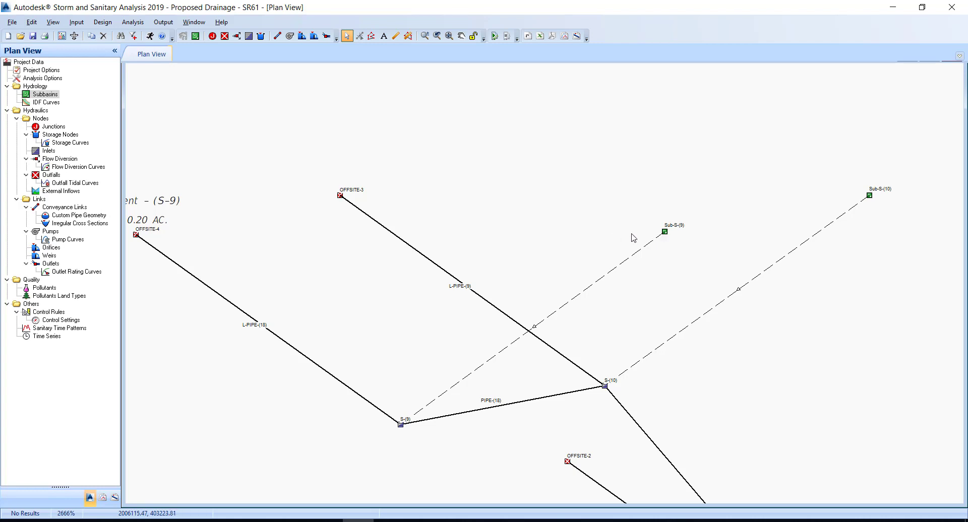
{"action": "scroll", "coordinate": [679, 239], "scroll_direction": "down", "scroll_amount": 1}
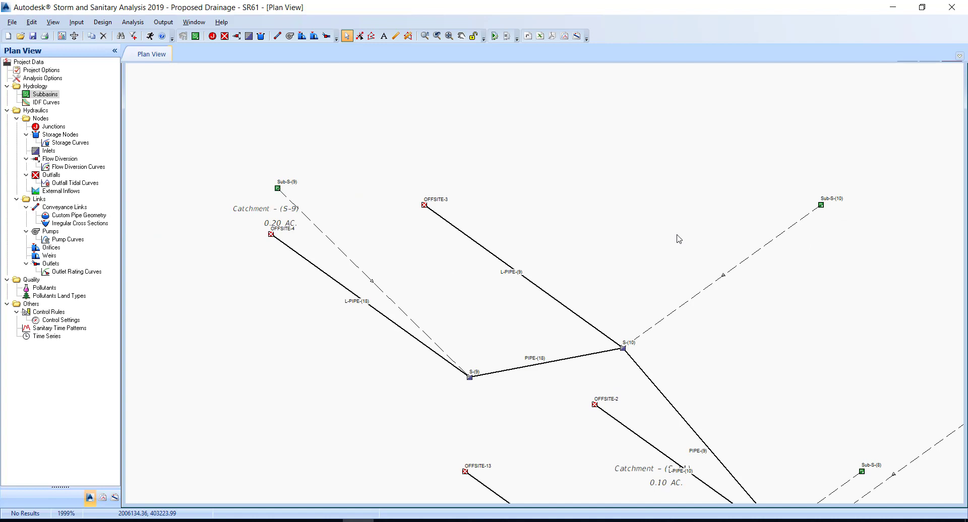
{"action": "scroll", "coordinate": [604, 280], "scroll_direction": "up", "scroll_amount": 1}
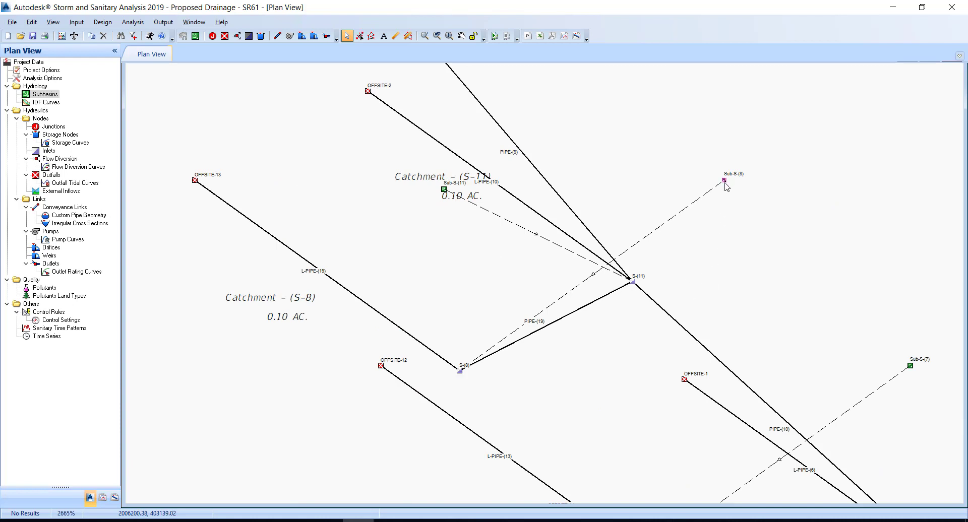
{"action": "mouse_move", "coordinate": [726, 185]}
{"action": "left_mouse_down"}
{"action": "mouse_move", "coordinate": [363, 286]}
{"action": "mouse_move", "coordinate": [288, 291]}
{"action": "left_mouse_up"}
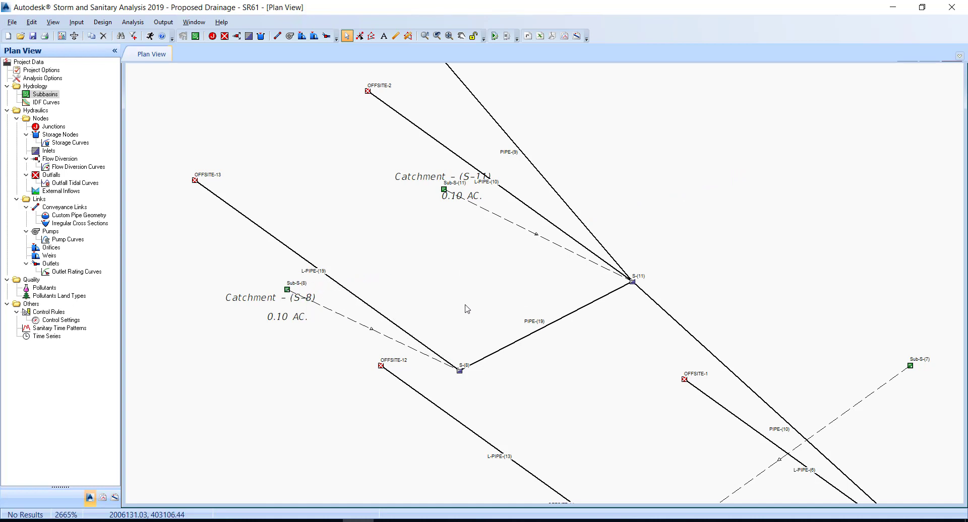
Step: Move the subbasin icon Sub-S-(4) onto its matching Catchment - (S-4) label
{"action": "right_click", "coordinate": [612, 292]}
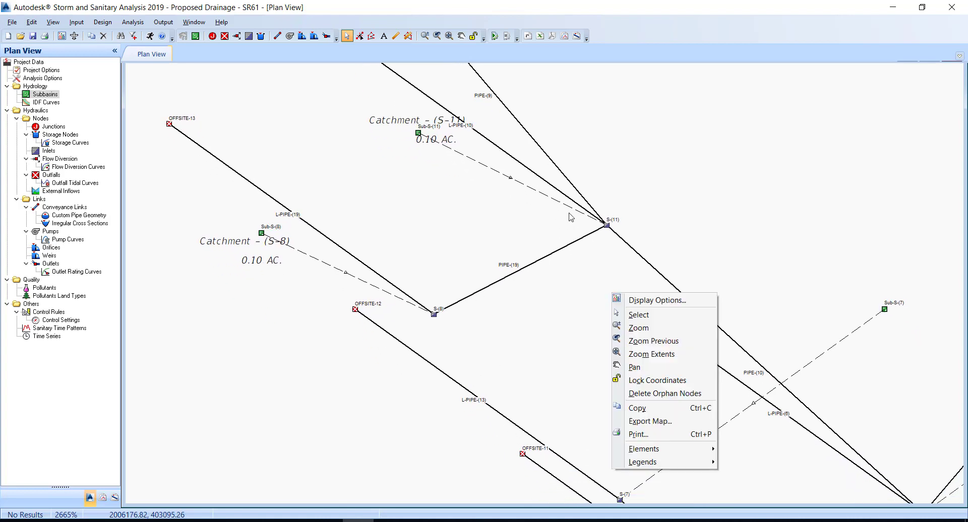
{"action": "left_click_drag", "start_coordinate": [625, 302], "coordinate": [698, 225]}
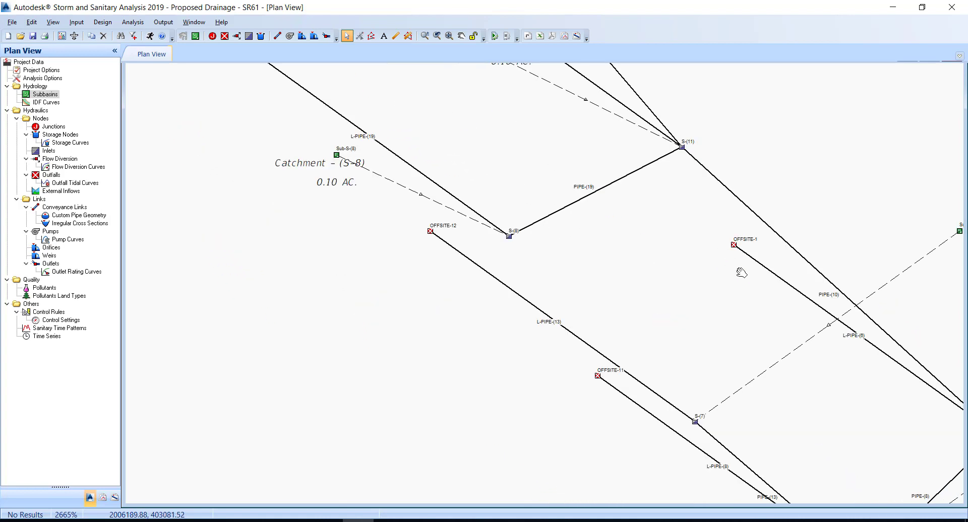
{"action": "left_click_drag", "start_coordinate": [739, 272], "coordinate": [562, 226]}
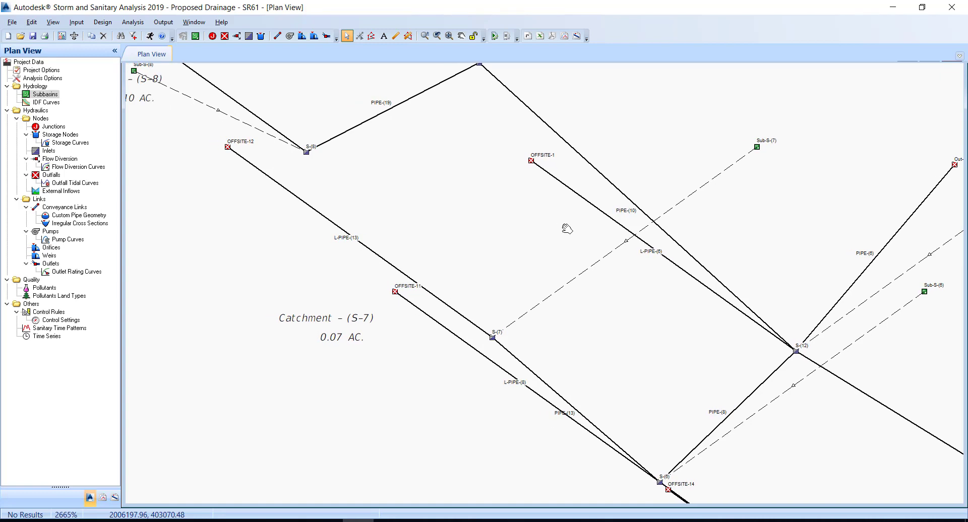
{"action": "scroll", "coordinate": [562, 226], "scroll_direction": "down", "scroll_amount": 1}
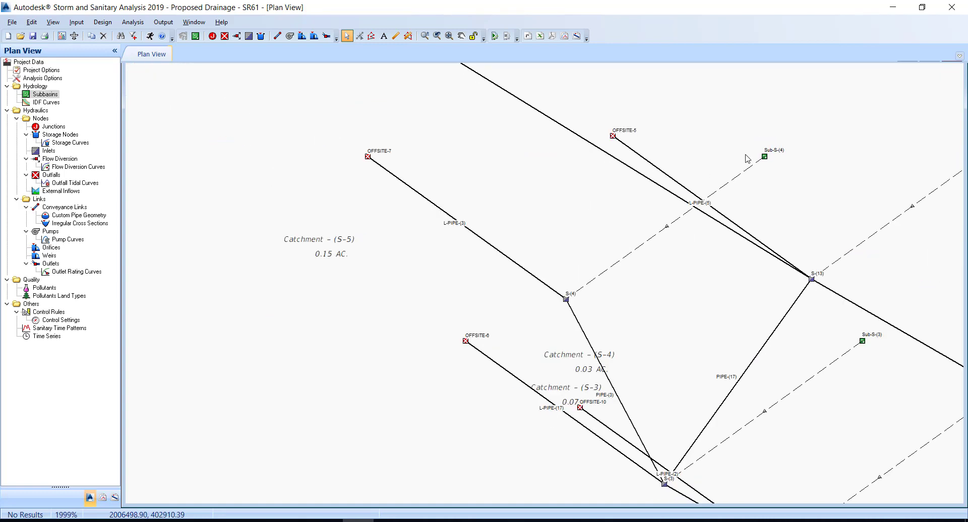
{"action": "left_click", "coordinate": [765, 158]}
{"action": "left_click_drag", "start_coordinate": [765, 159], "coordinate": [578, 348]}
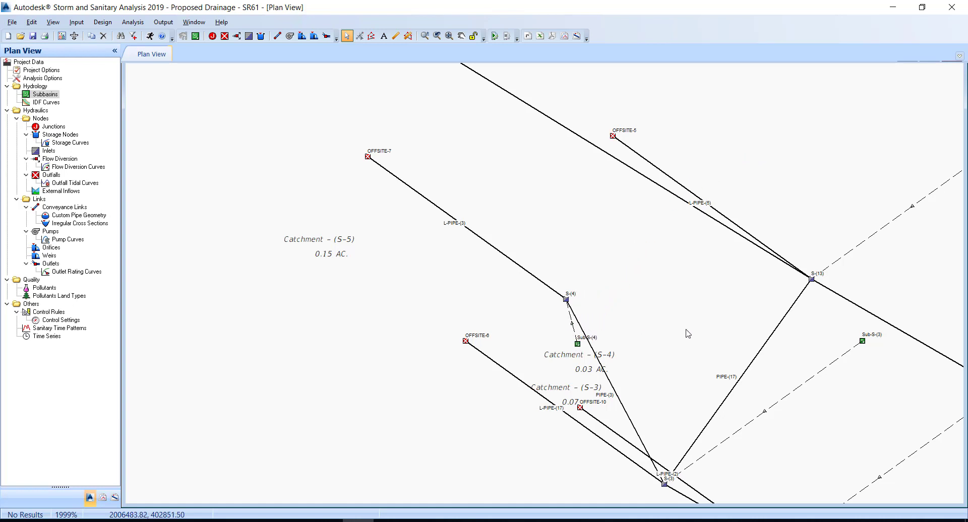
Step: Move the subbasin icon Sub-S-(2) onto its matching Catchment - (S-2) label
{"action": "left_click_drag", "start_coordinate": [696, 335], "coordinate": [491, 210]}
{"action": "scroll", "coordinate": [555, 229], "scroll_direction": "down", "scroll_amount": 3}
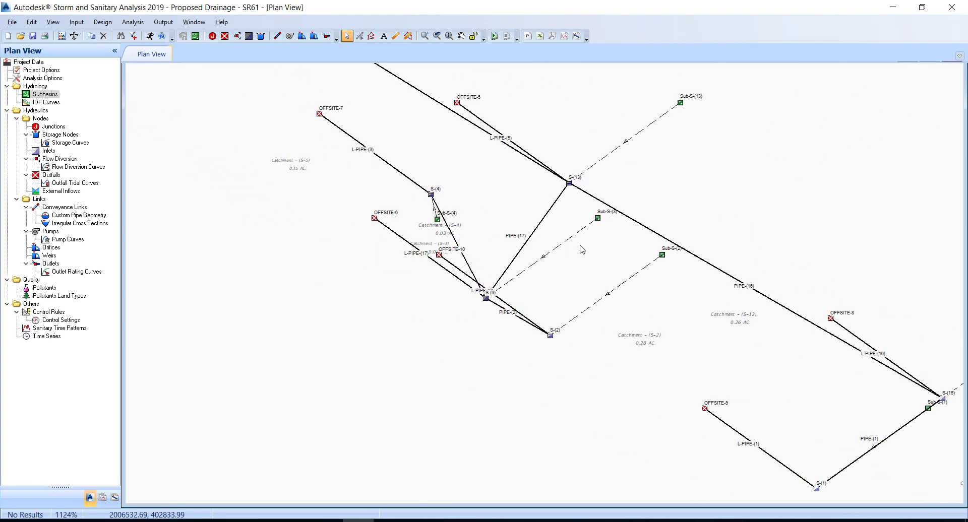
{"action": "scroll", "coordinate": [670, 311], "scroll_direction": "up", "scroll_amount": 3}
{"action": "scroll", "coordinate": [671, 319], "scroll_direction": "down", "scroll_amount": 3}
{"action": "scroll", "coordinate": [596, 320], "scroll_direction": "up", "scroll_amount": 3}
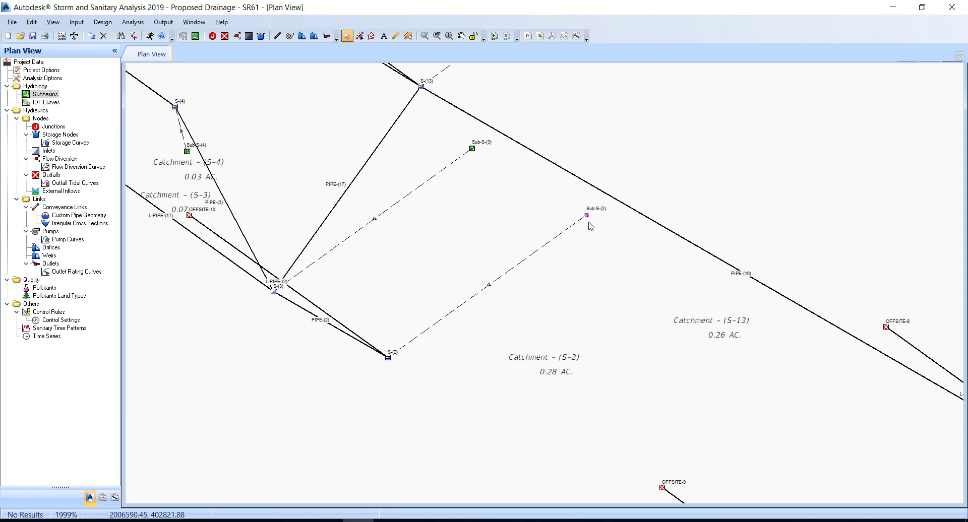
{"action": "left_click_drag", "start_coordinate": [587, 217], "coordinate": [544, 353]}
Step: Move the subbasin icon Sub-S-(16) onto its matching Catchment - (S-16) label at the downstream end of the network
{"action": "scroll", "coordinate": [618, 342], "scroll_direction": "down", "scroll_amount": 1}
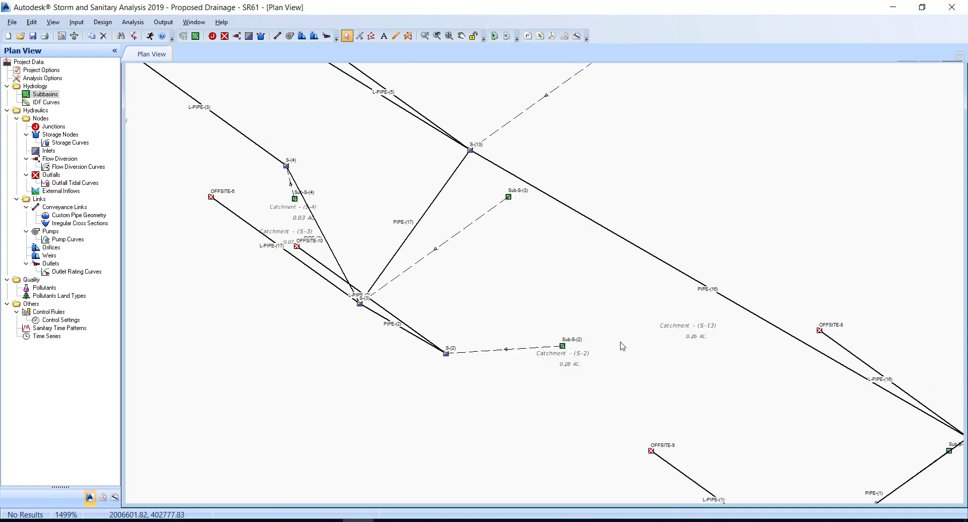
{"action": "left_click_drag", "start_coordinate": [624, 345], "coordinate": [399, 214]}
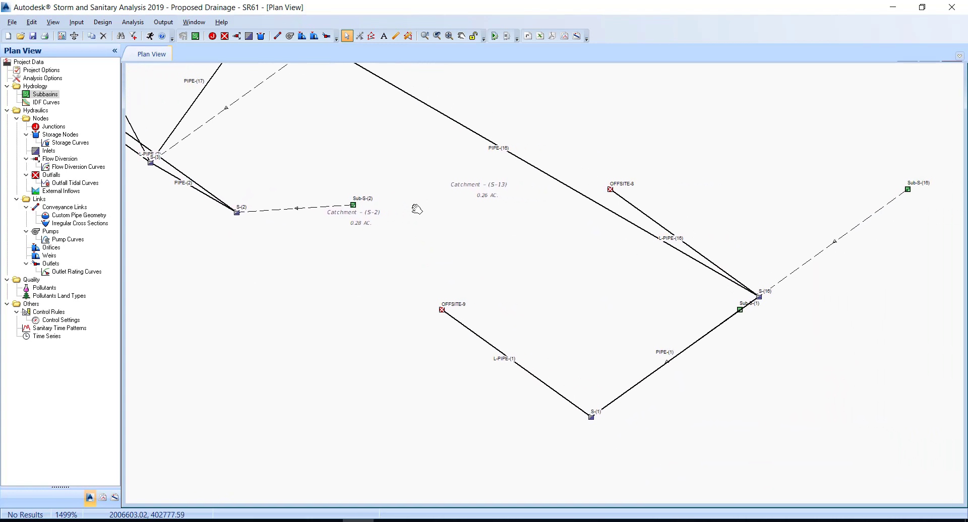
{"action": "scroll", "coordinate": [501, 232], "scroll_direction": "down", "scroll_amount": 1}
{"action": "scroll", "coordinate": [500, 232], "scroll_direction": "up", "scroll_amount": 1}
{"action": "left_click_drag", "start_coordinate": [700, 306], "coordinate": [521, 306]}
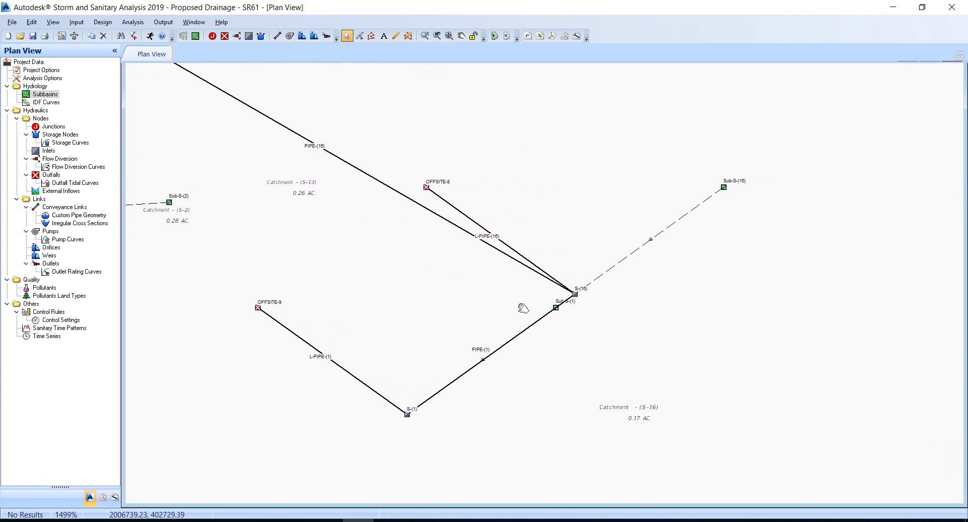
{"action": "left_click", "coordinate": [726, 191]}
{"action": "left_click_drag", "start_coordinate": [727, 194], "coordinate": [635, 404]}
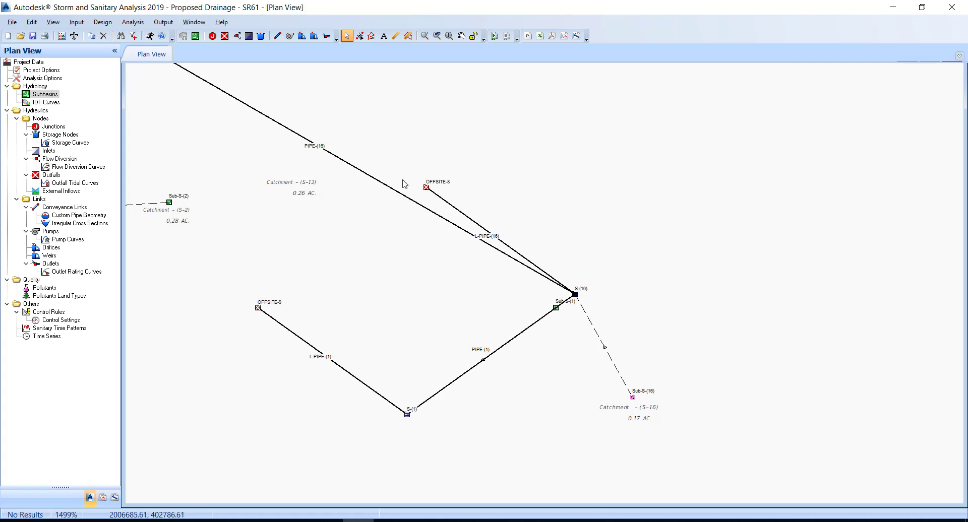
Step: Save the Proposed Drainage - SR61 project and exit the program
{"action": "left_click", "coordinate": [12, 22]}
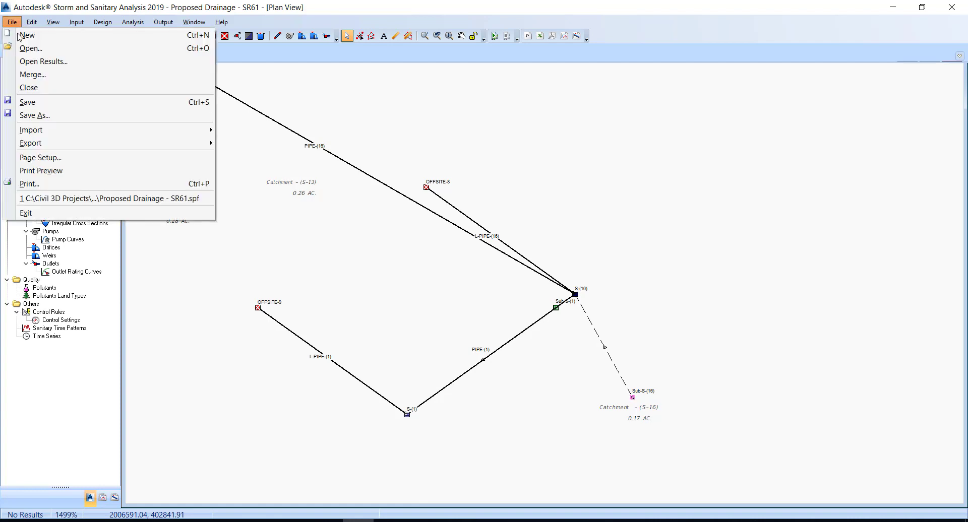
{"action": "left_click", "coordinate": [40, 100]}
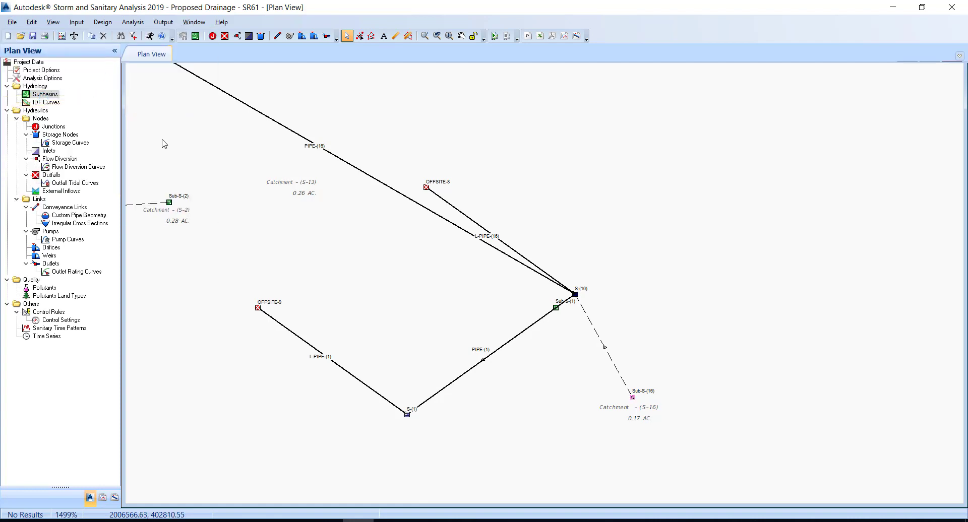
{"action": "left_click", "coordinate": [10, 24]}
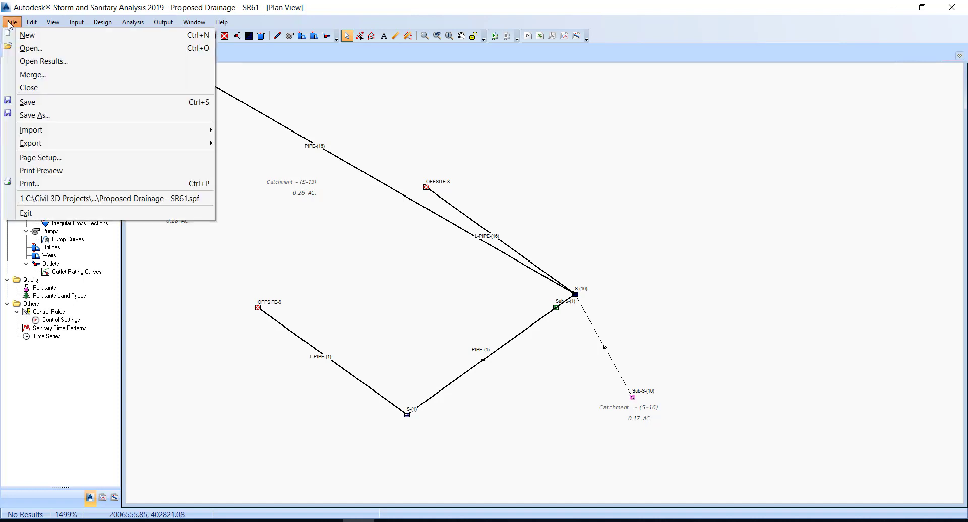
{"action": "left_click", "coordinate": [52, 216]}
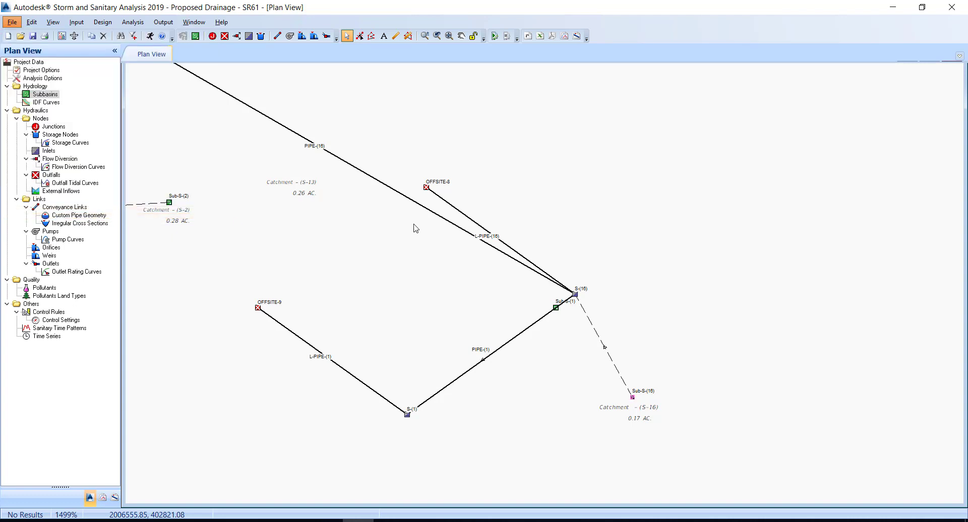